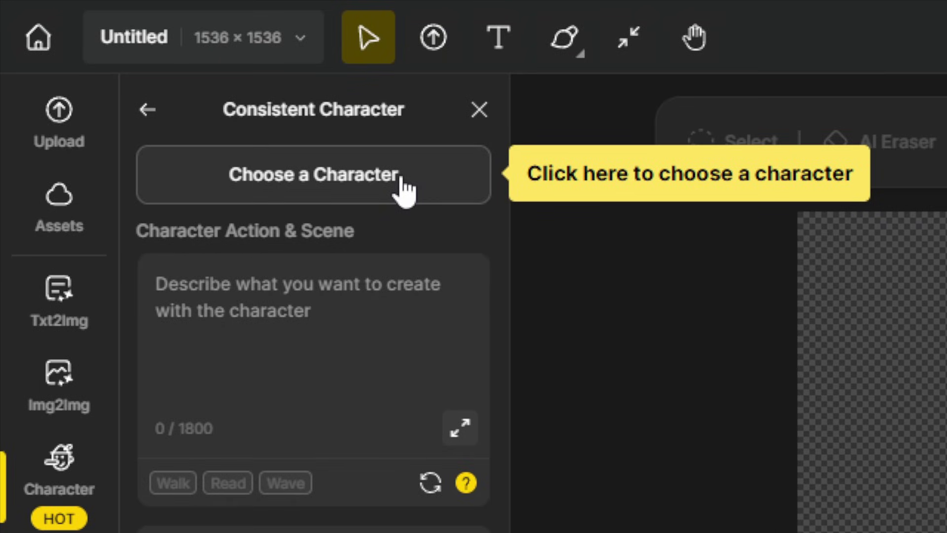
# Open the saved-character list and choose to build a new character
pyautogui.click(404, 190)
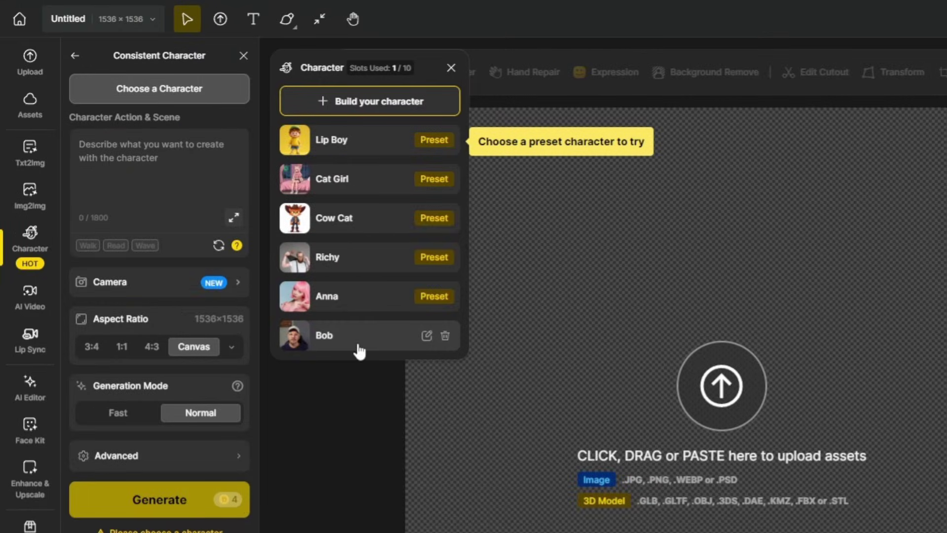
pyautogui.click(362, 105)
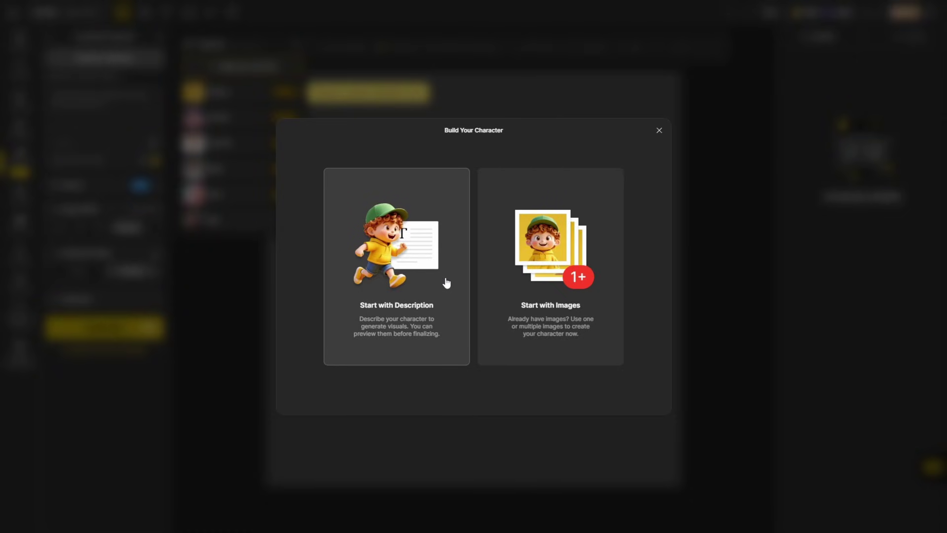
# Start a description-based character named Fred and pick the Dzine Realistic v3 style
pyautogui.click(446, 283)
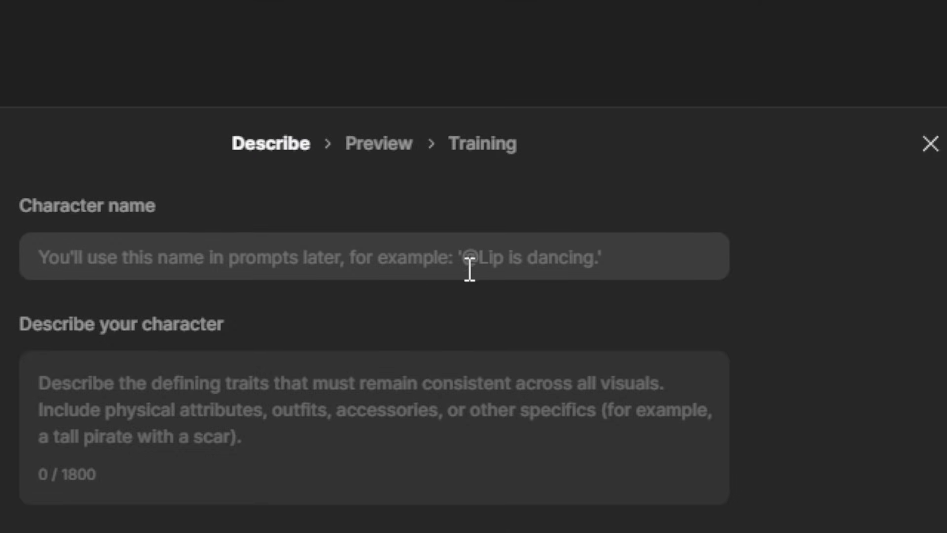
pyautogui.click(473, 257)
pyautogui.write('Fred')
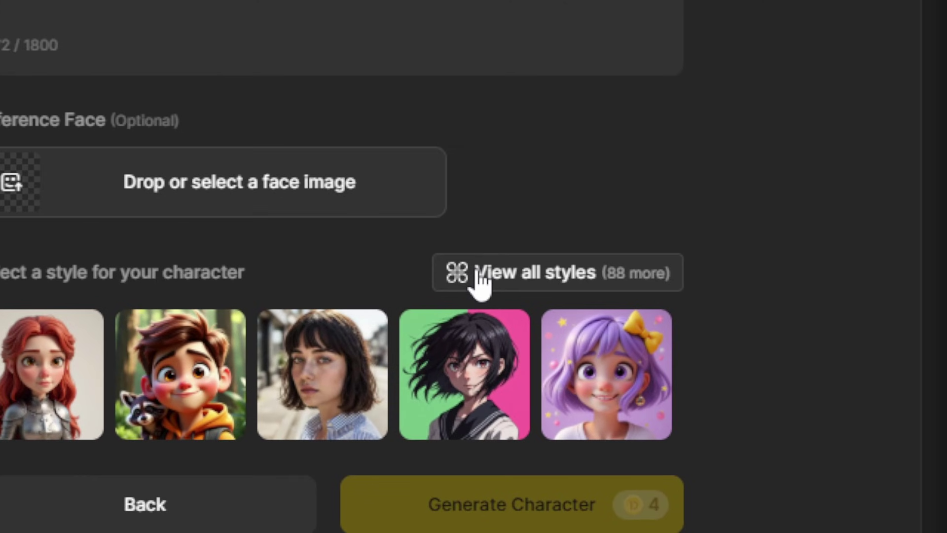
pyautogui.click(481, 276)
pyautogui.scroll(-10, 638, 227)
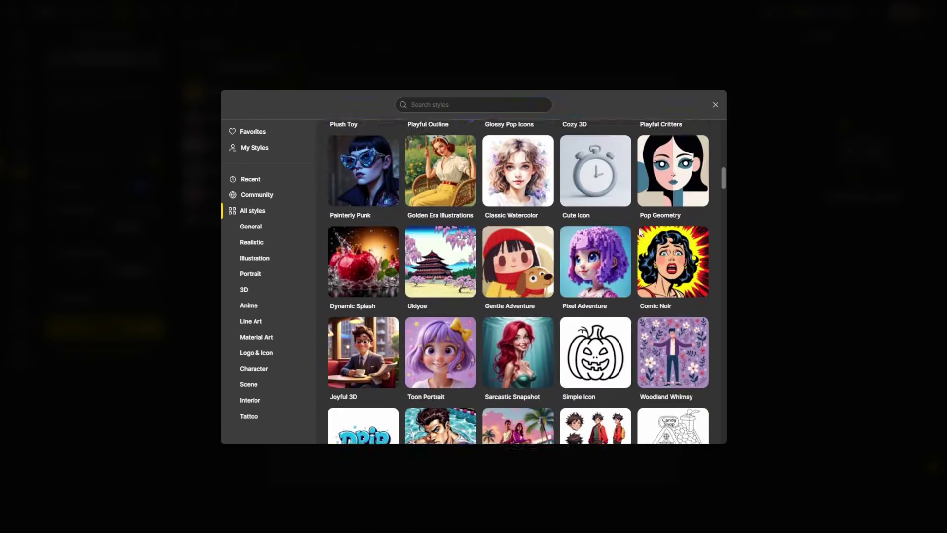
pyautogui.scroll(10, 639, 231)
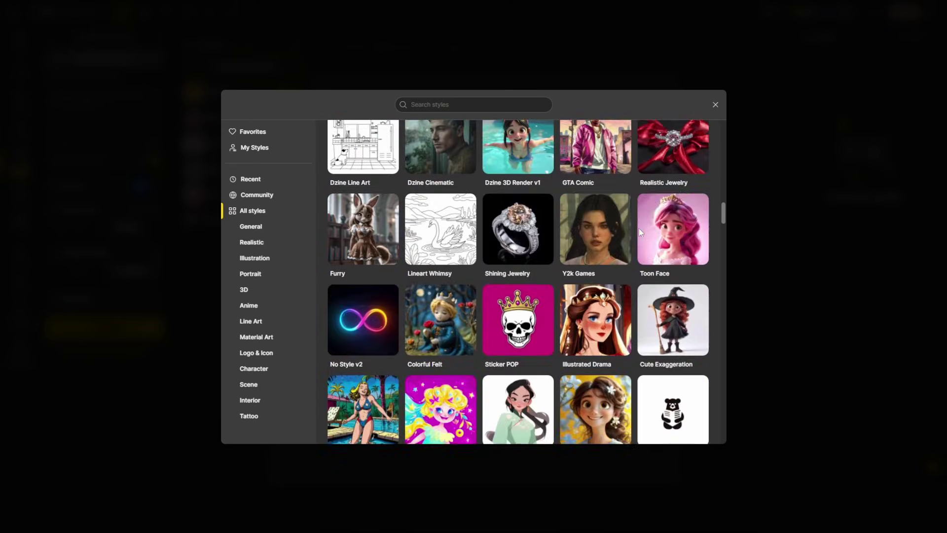
pyautogui.click(601, 277)
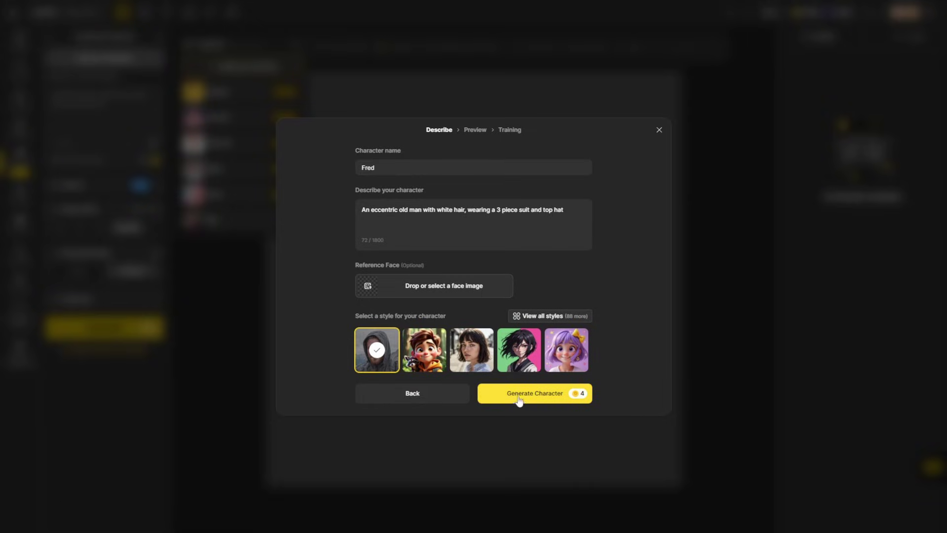
# Generate Fred's previews and inspect both enlarged
pyautogui.click(537, 397)
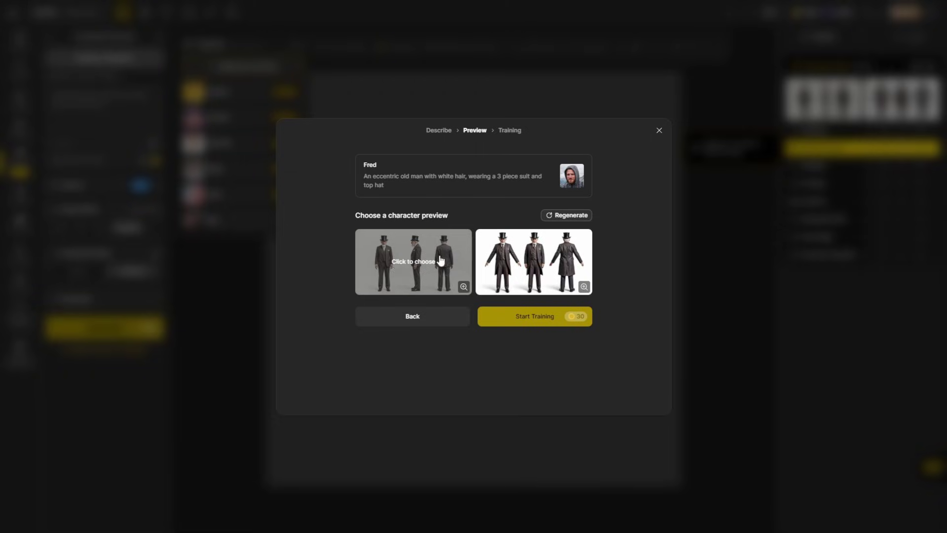
pyautogui.click(464, 287)
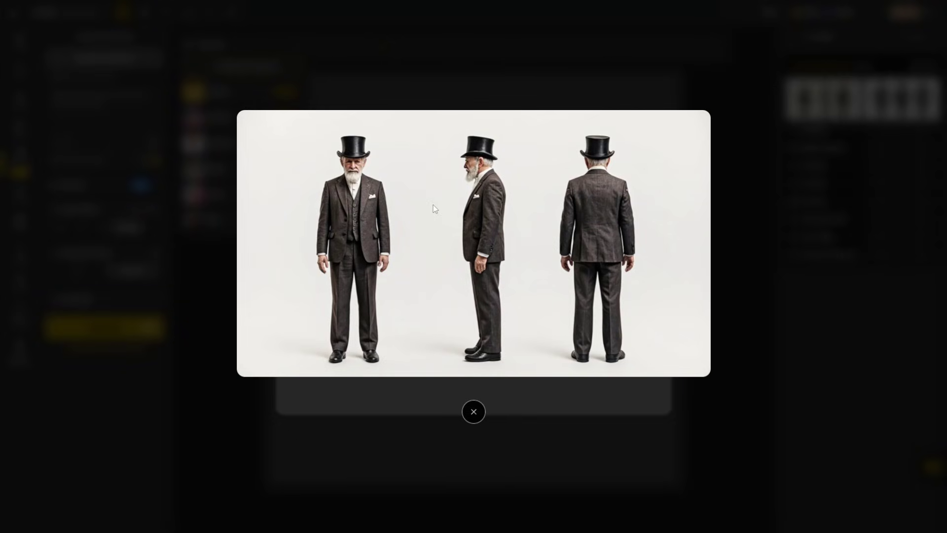
pyautogui.click(474, 412)
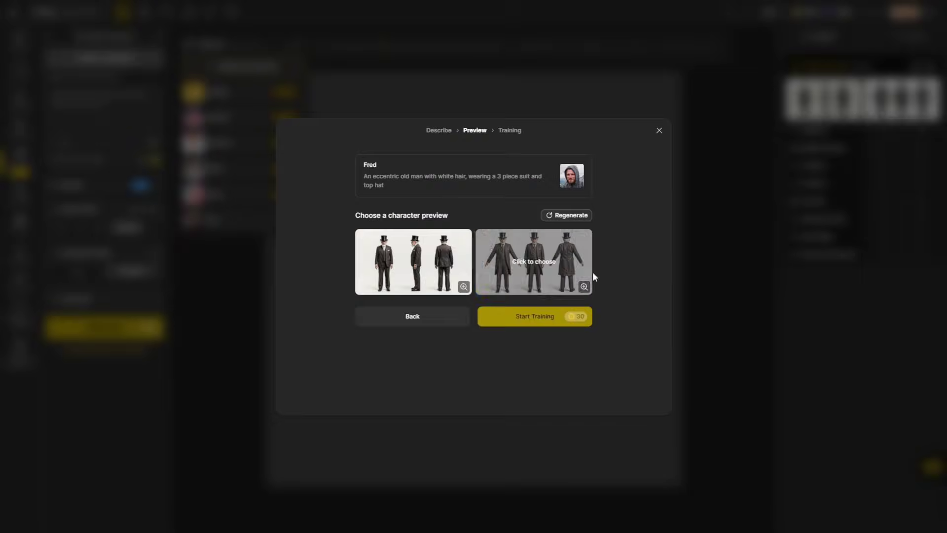
pyautogui.click(584, 287)
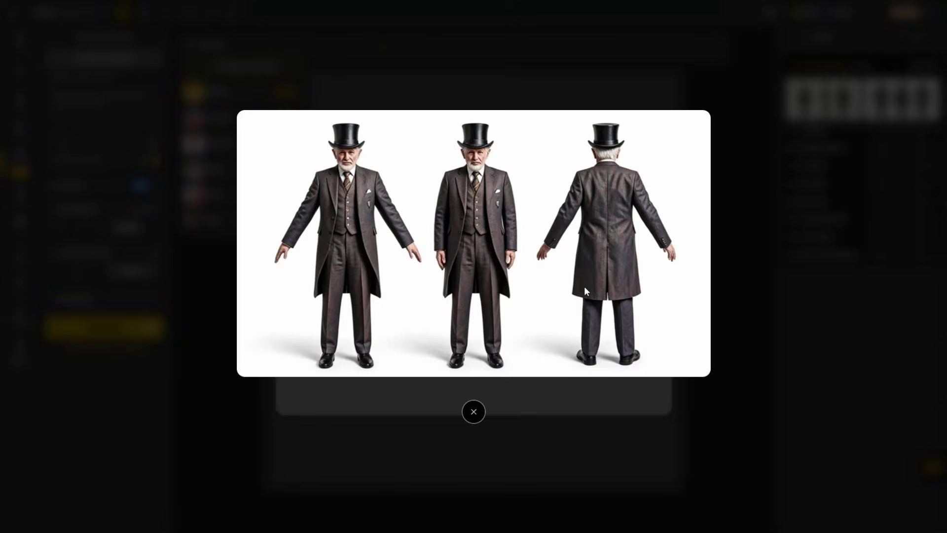
pyautogui.click(474, 412)
# Train Fred on the grey-background preview and load him into Consistent Character
pyautogui.click(428, 259)
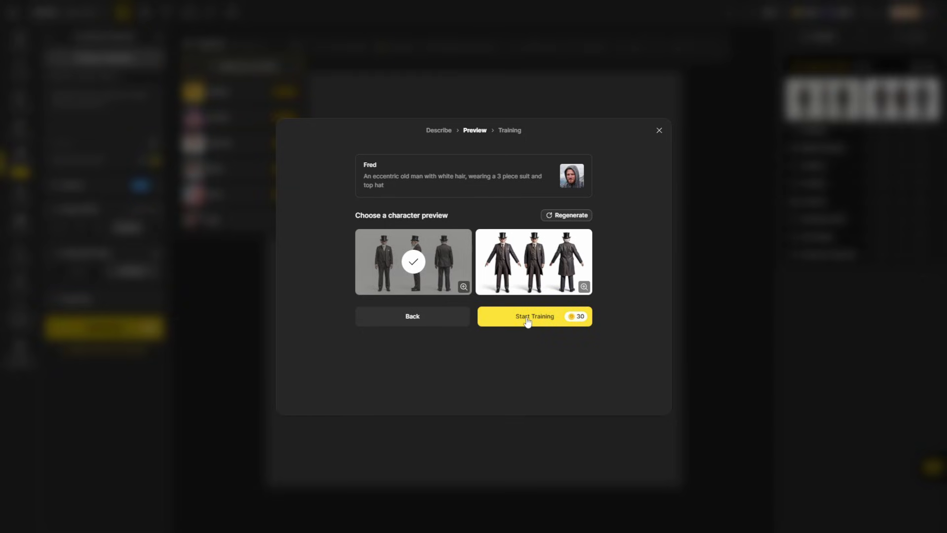
pyautogui.click(556, 321)
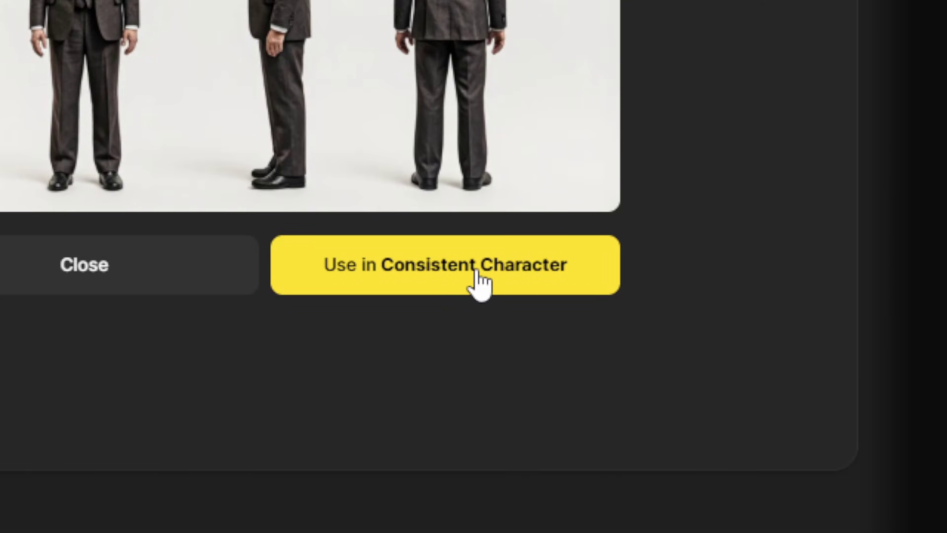
pyautogui.click(477, 272)
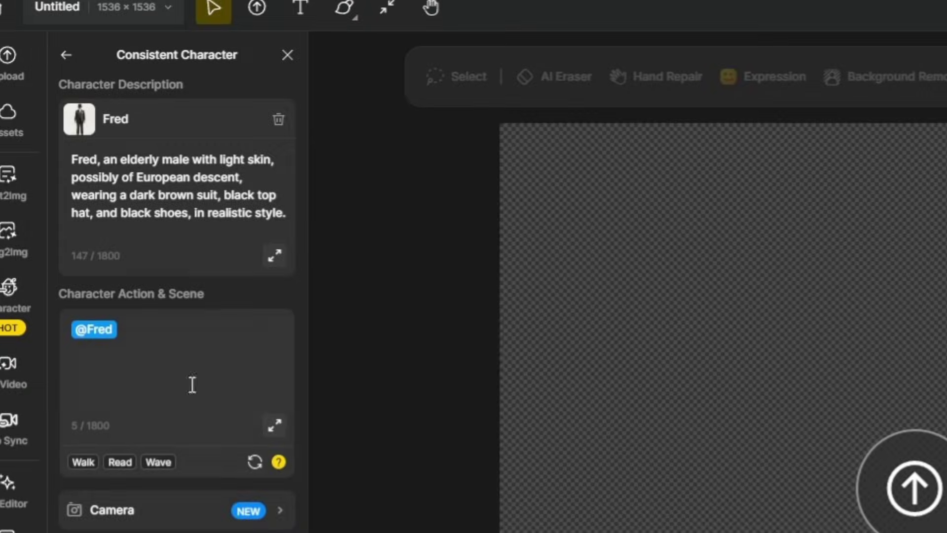
pyautogui.click(206, 207)
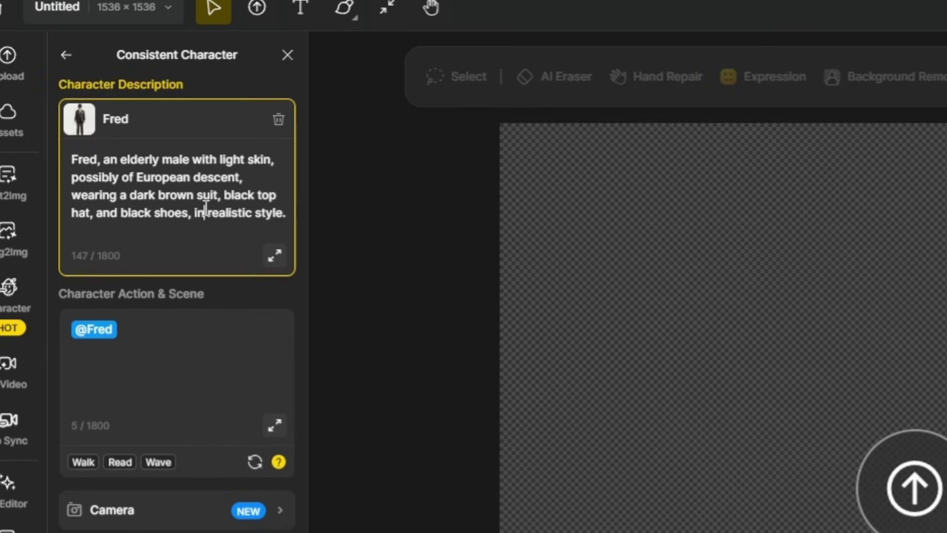
pyautogui.click(186, 346)
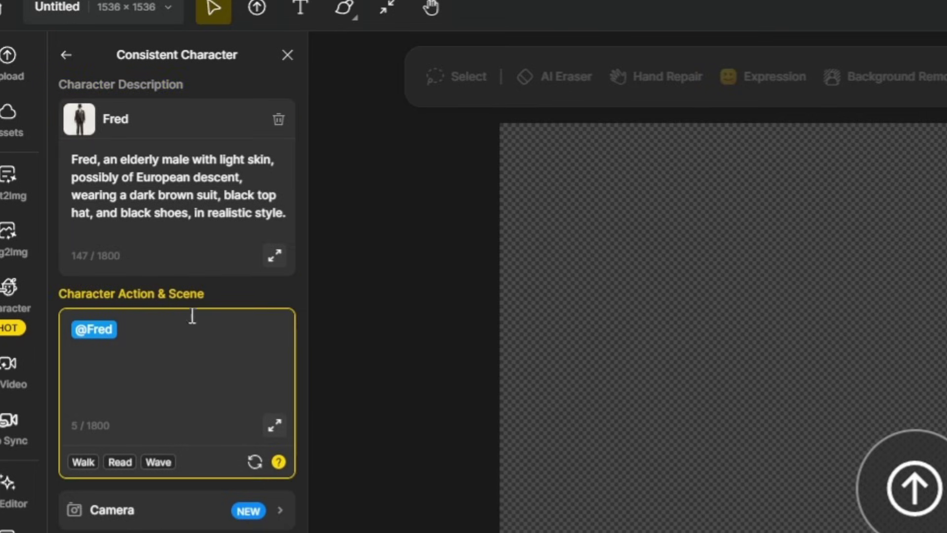
pyautogui.click(194, 295)
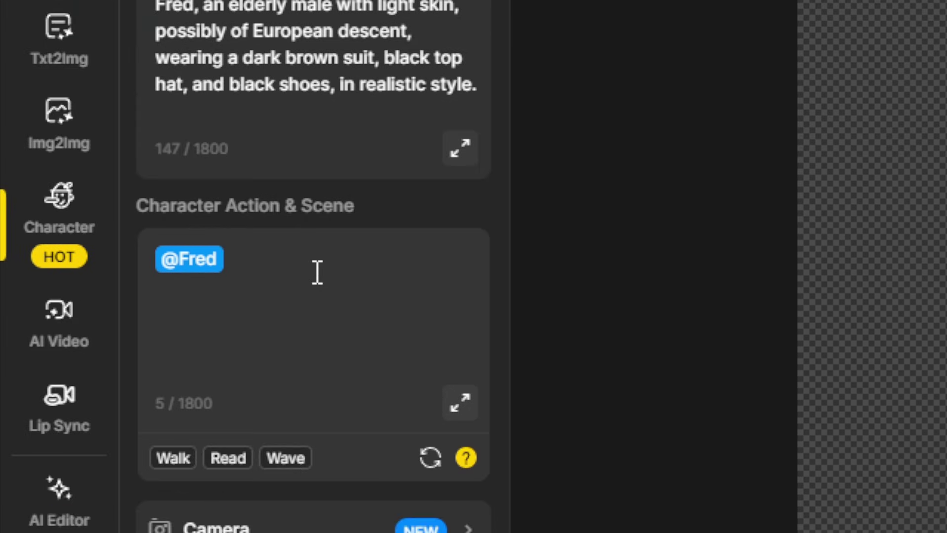
pyautogui.click(291, 258)
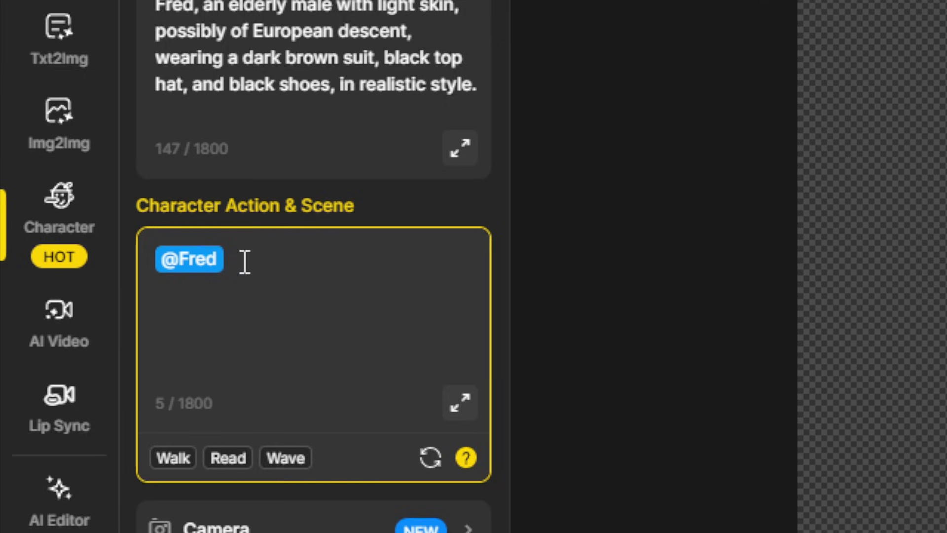
pyautogui.press('BackSpace')
pyautogui.click(174, 458)
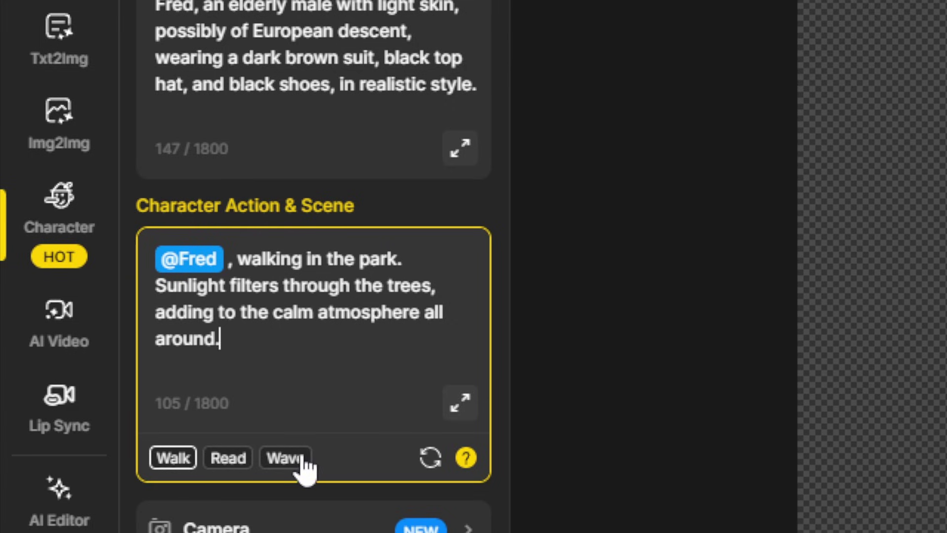
pyautogui.click(430, 458)
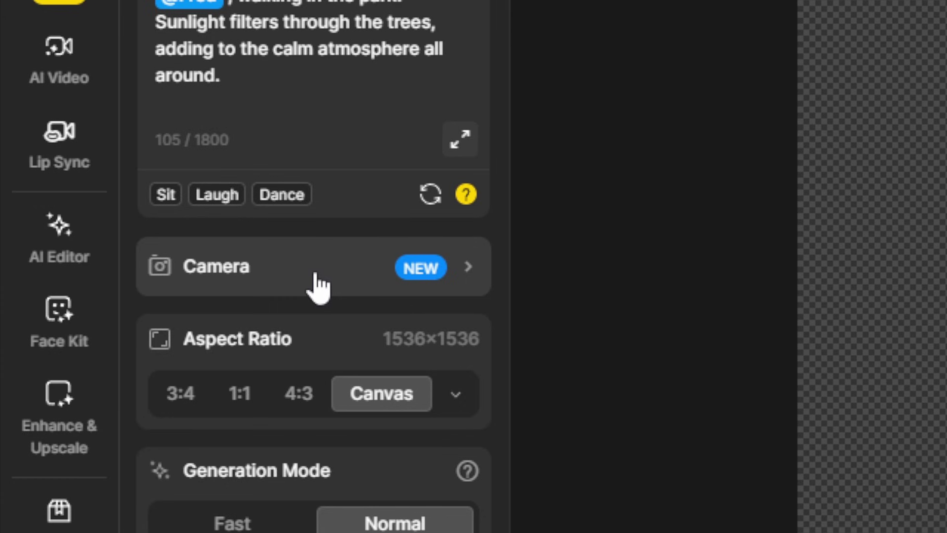
# Review the camera and advanced options, leaving direction and shot on Auto with no seed
pyautogui.click(350, 274)
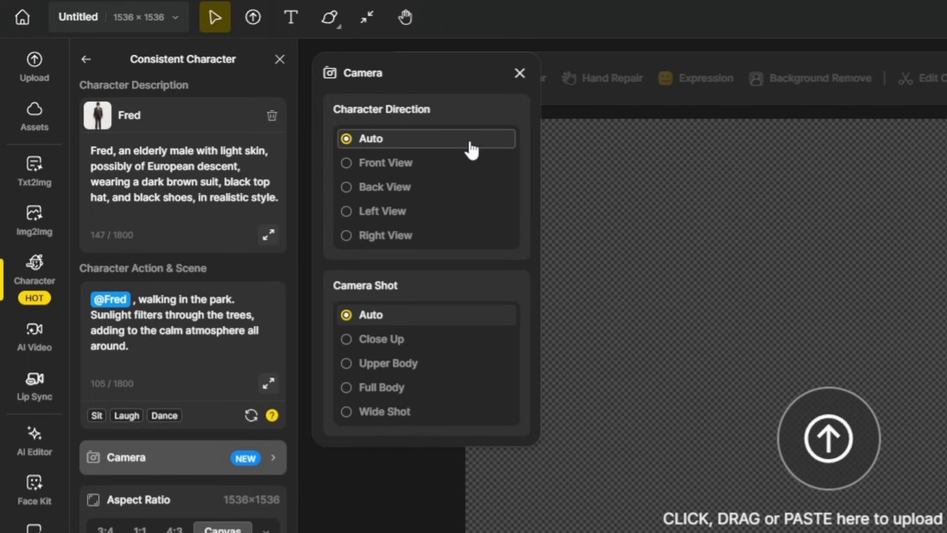
pyautogui.moveTo(471, 168)
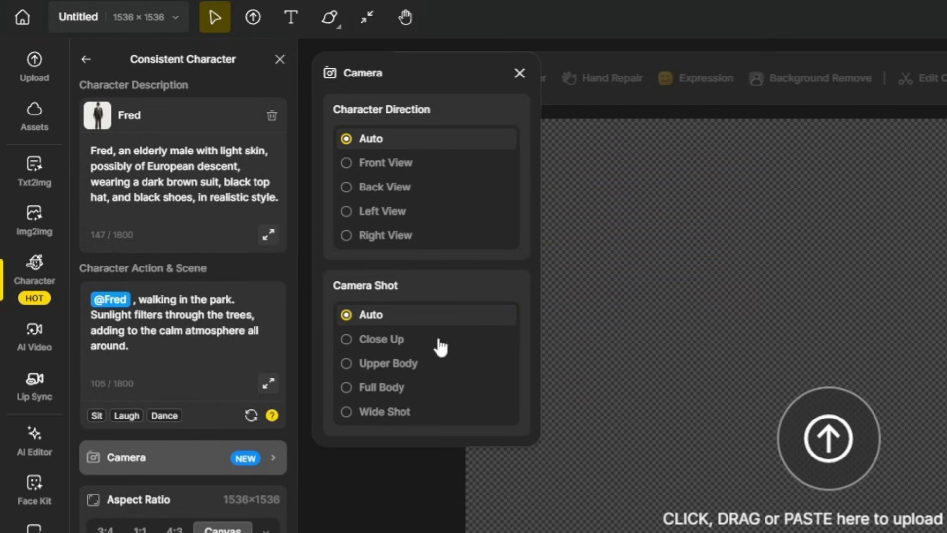
pyautogui.click(521, 74)
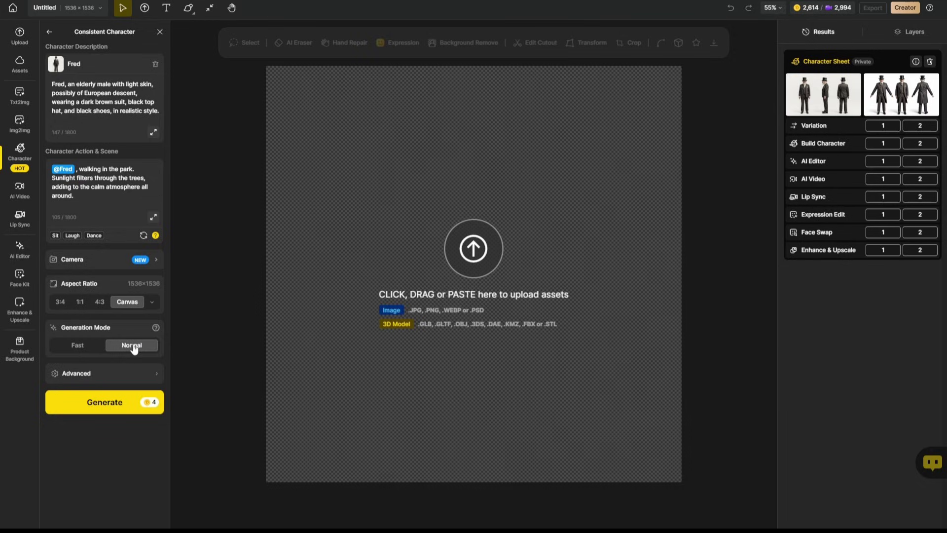
pyautogui.click(139, 378)
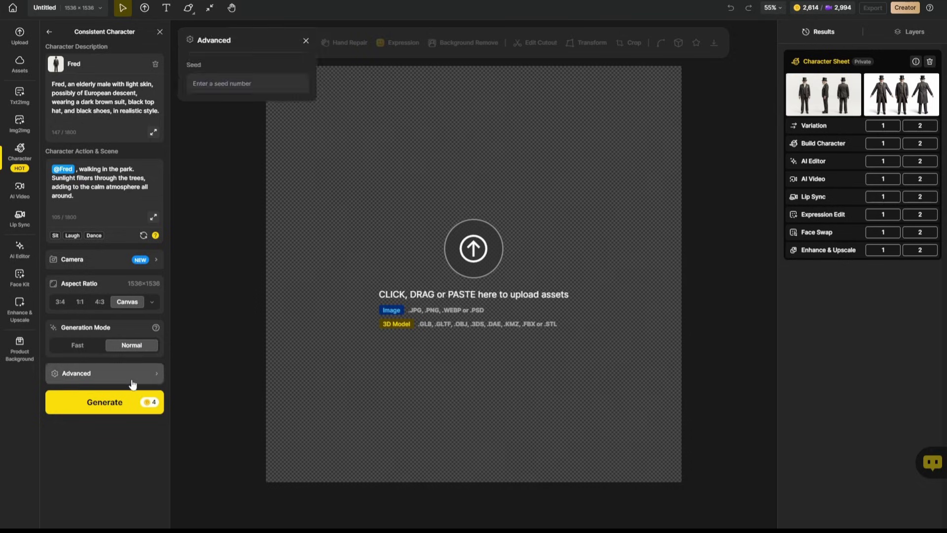
pyautogui.click(307, 40)
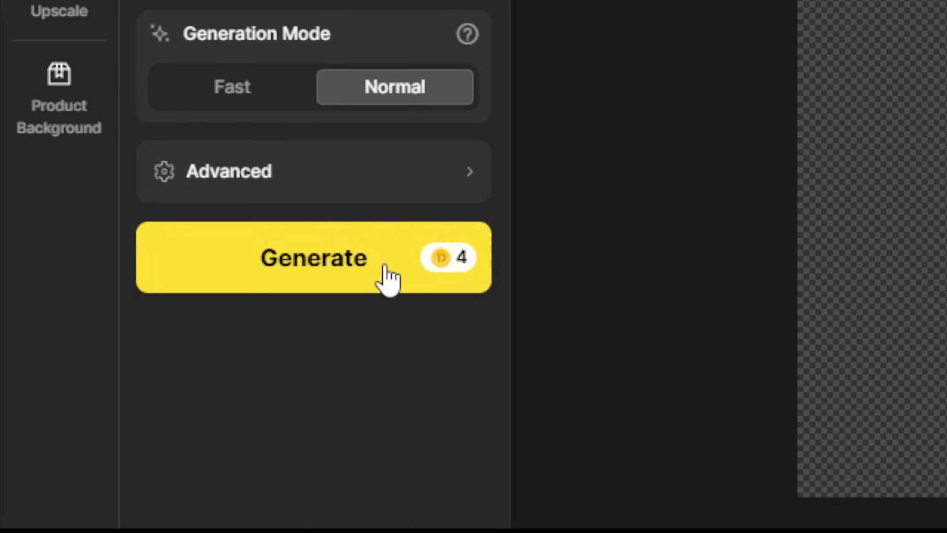
# Generate Fred walking in the park, then Fred sitting by a rainy window
pyautogui.click(127, 405)
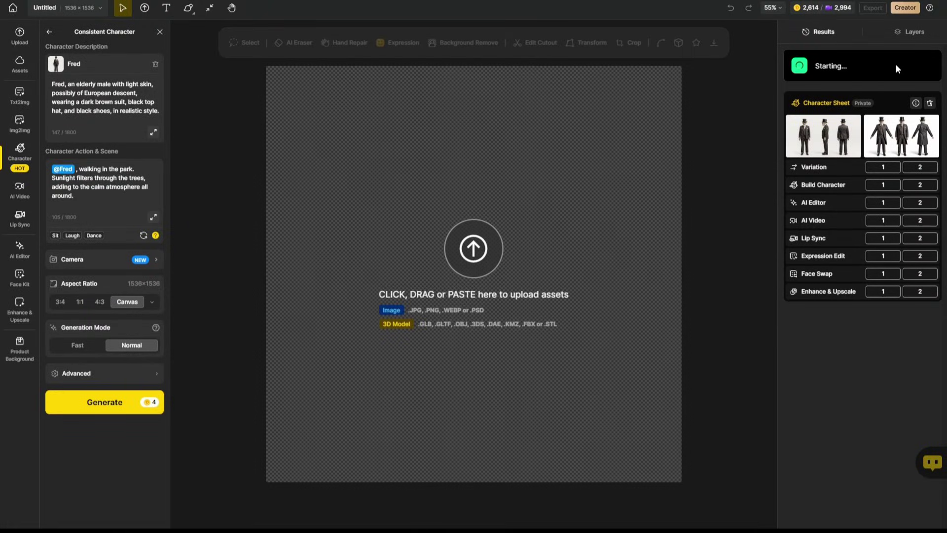
pyautogui.moveTo(74, 196); pyautogui.dragTo(79, 168)
pyautogui.press('BackSpace')
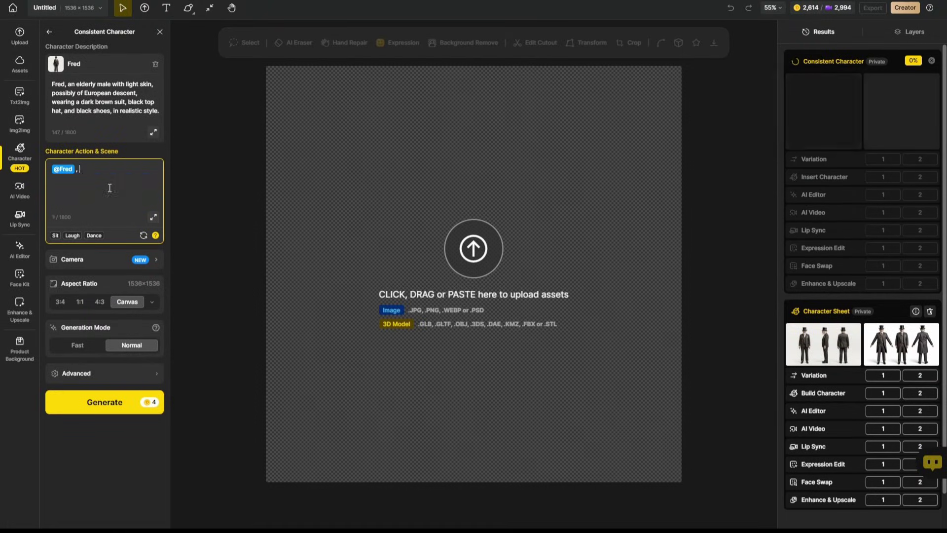
pyautogui.click(55, 235)
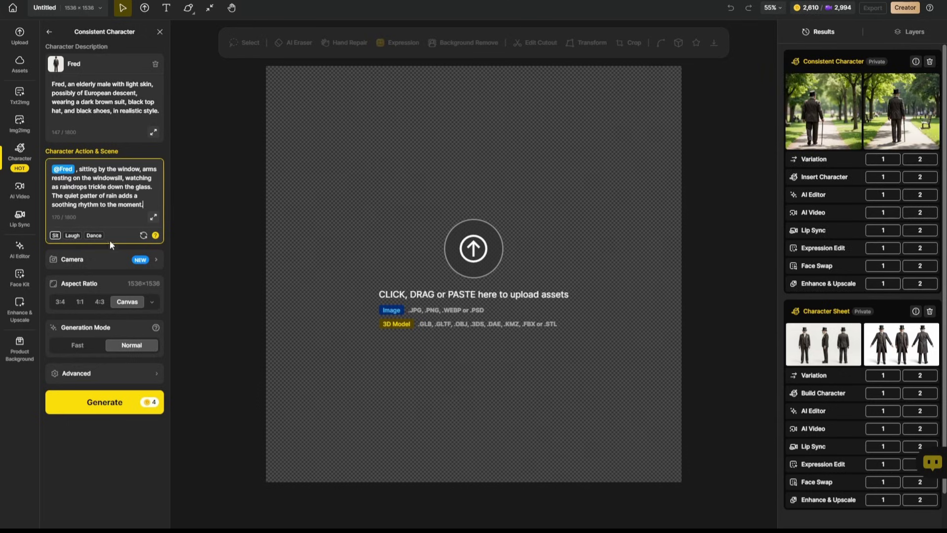
pyautogui.click(104, 402)
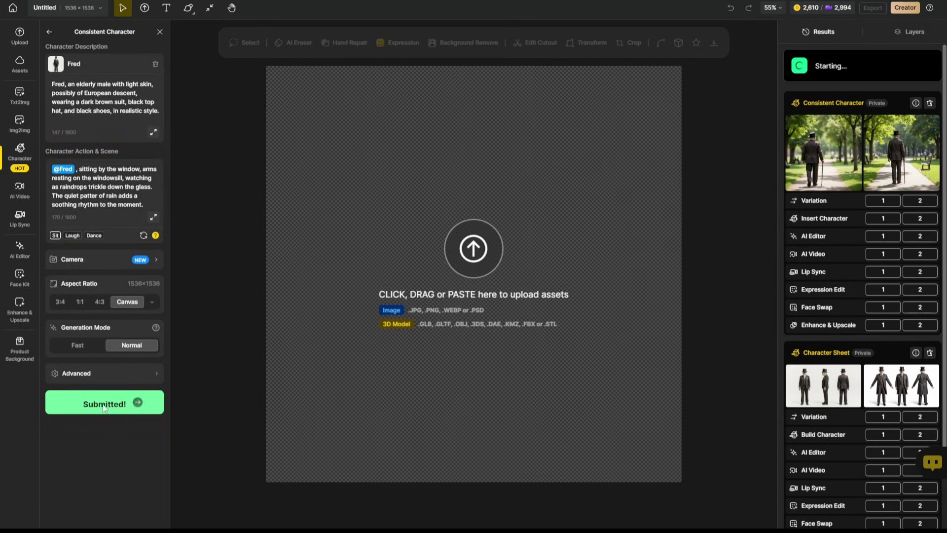
# Generate Fred dancing on a stage and 'standing on a street corner in a modern city'
pyautogui.click(94, 235)
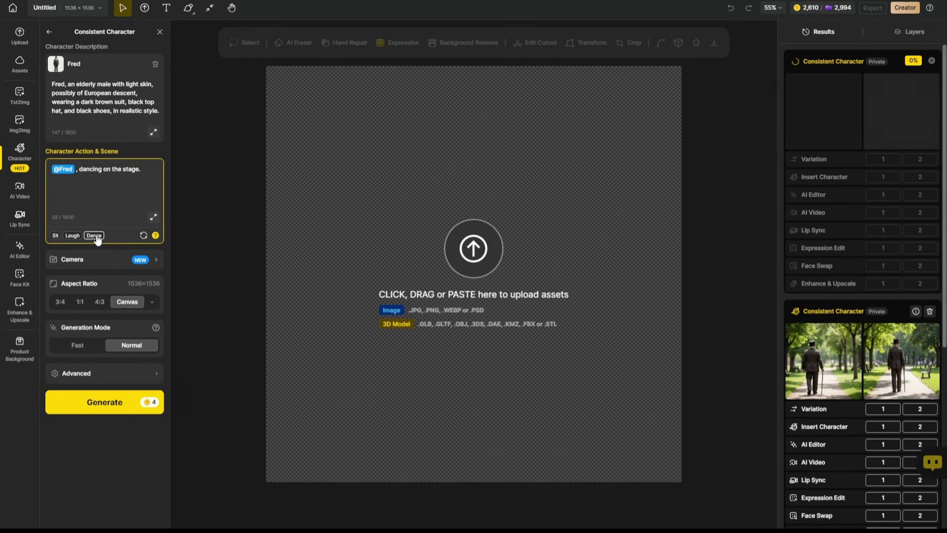
pyautogui.click(127, 408)
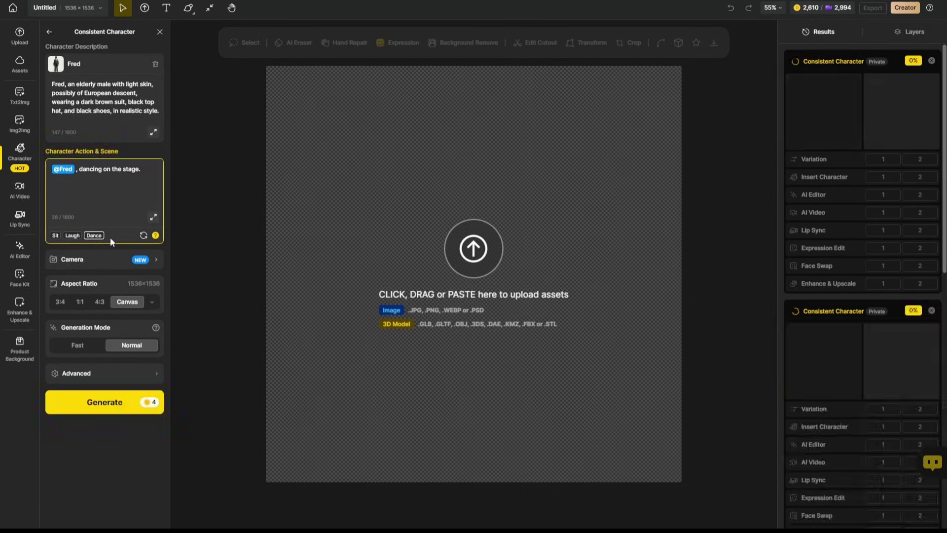
pyautogui.moveTo(143, 181); pyautogui.dragTo(76, 183)
pyautogui.press('BackSpace')
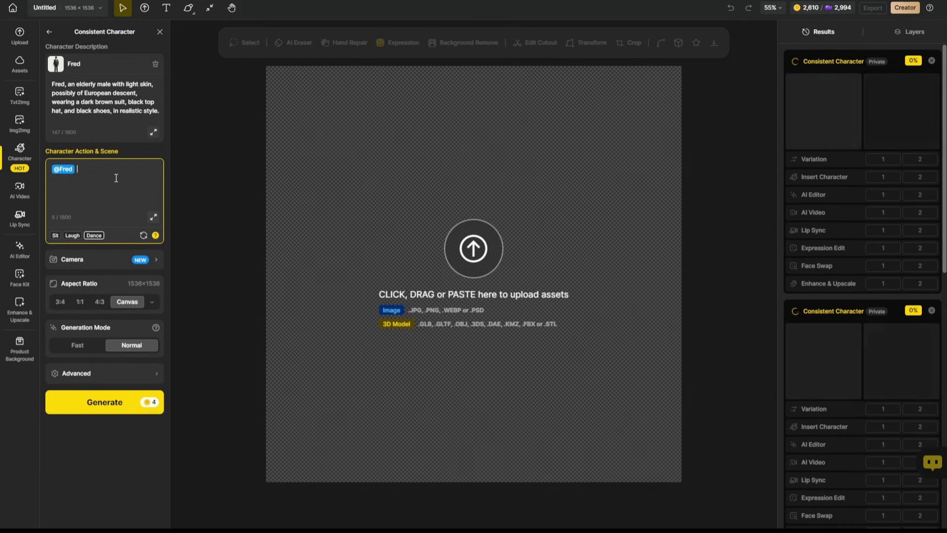
pyautogui.write('standing on a street corner in a modern city')
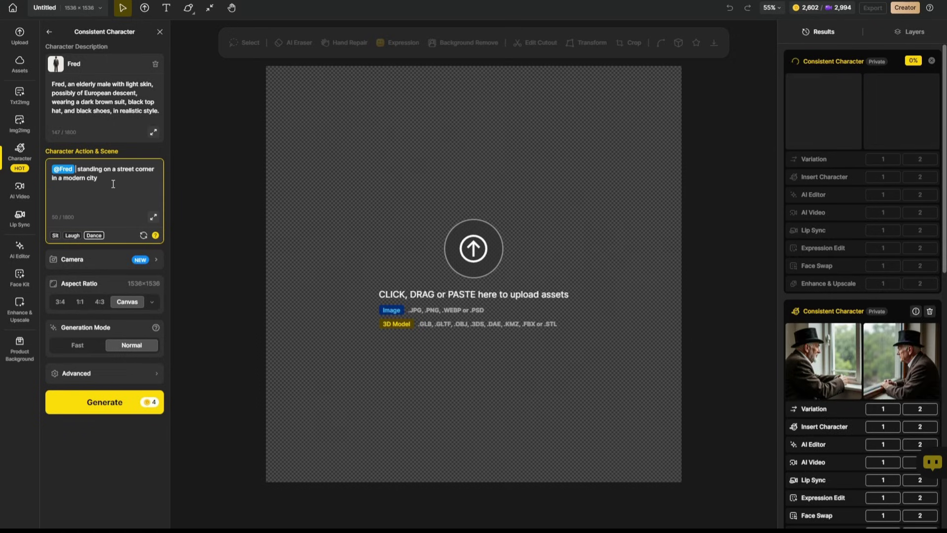
pyautogui.click(92, 395)
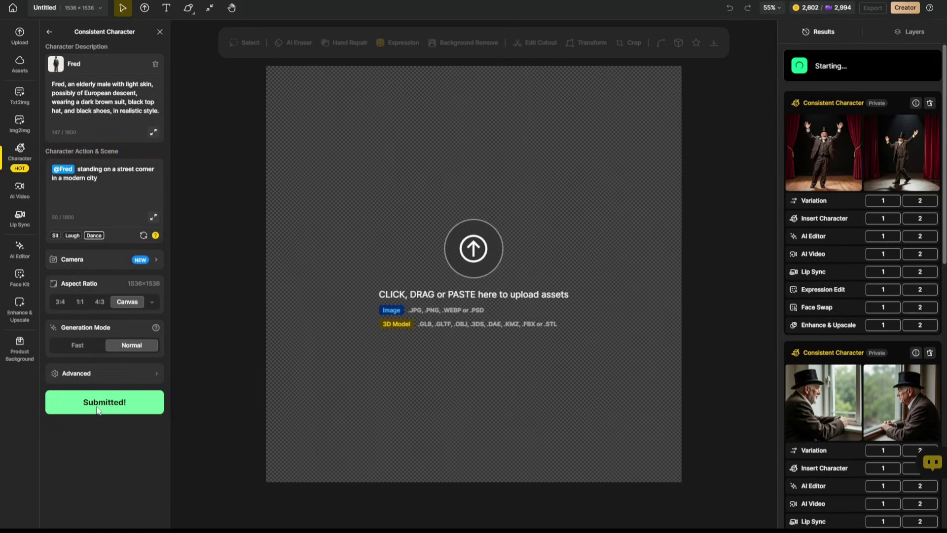
# Preview the two generated park-walk images of Fred from the results
pyautogui.scroll(-9, 868, 306)
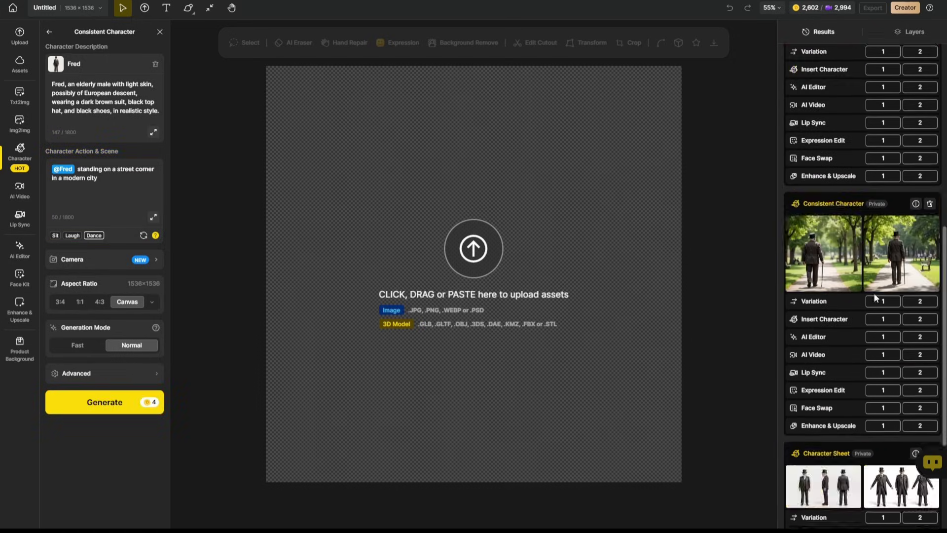
pyautogui.scroll(-2, 874, 298)
pyautogui.scroll(2, 874, 298)
pyautogui.click(830, 206)
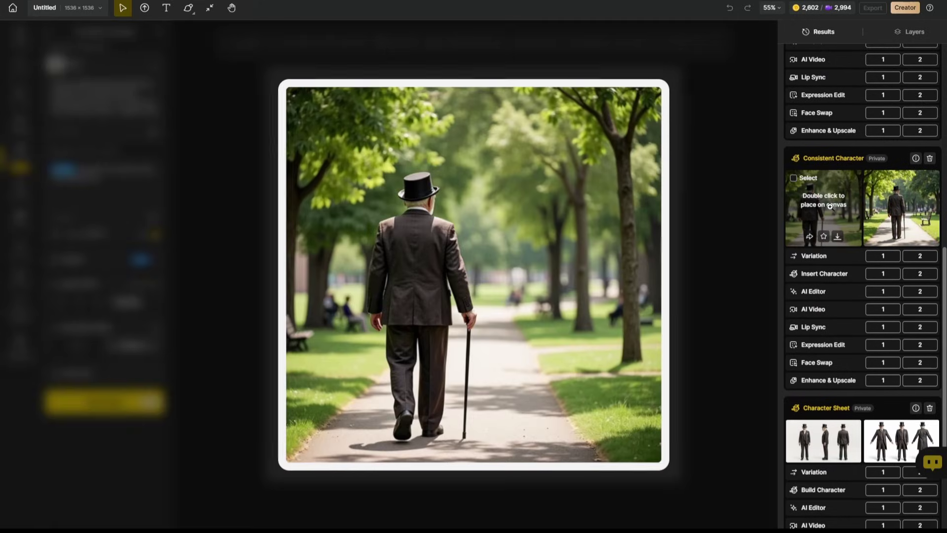
pyautogui.scroll(-2, 830, 206)
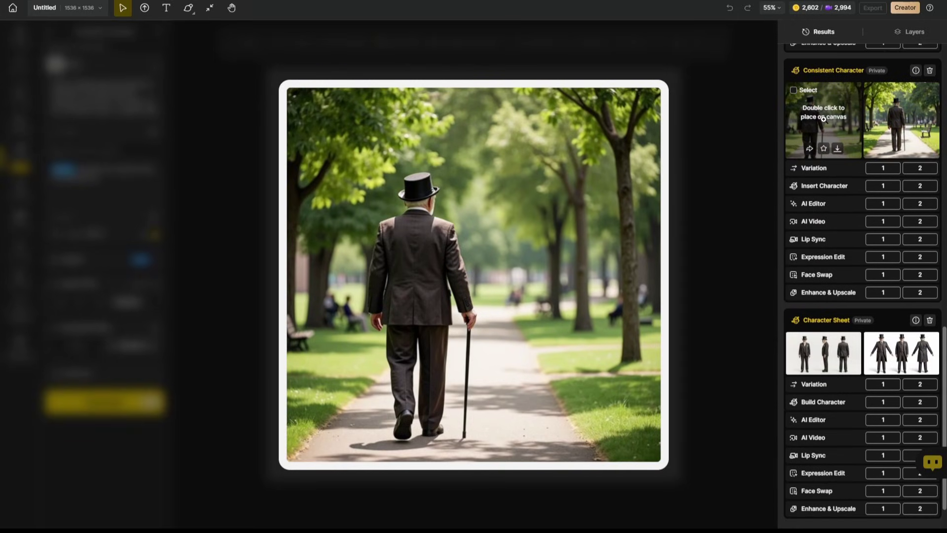
pyautogui.click(901, 123)
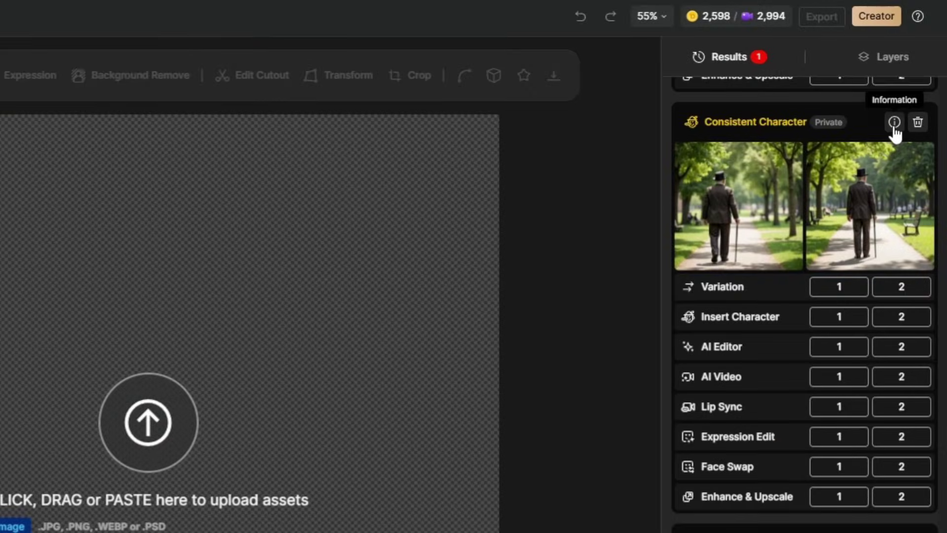
# Copy the park-walk result's prompt and paste it over the current scene text
pyautogui.click(895, 123)
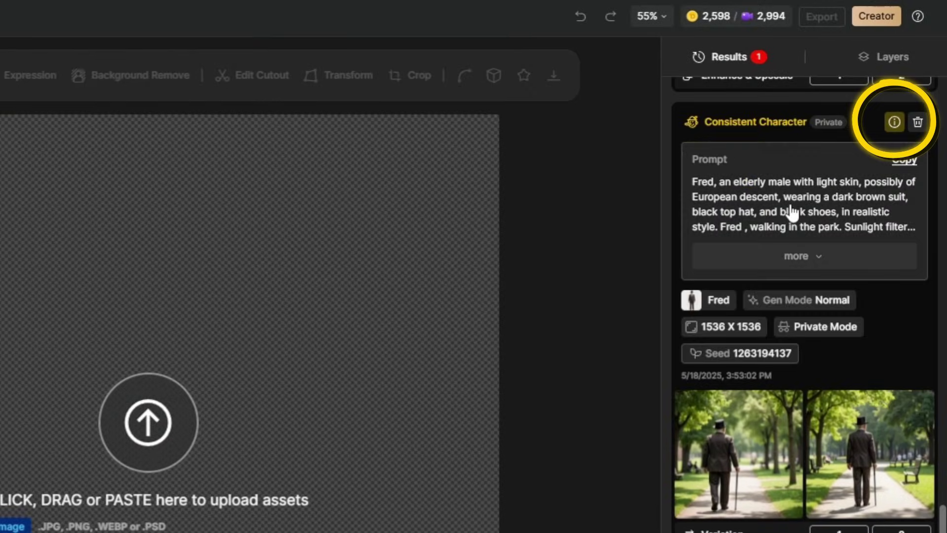
pyautogui.click(904, 160)
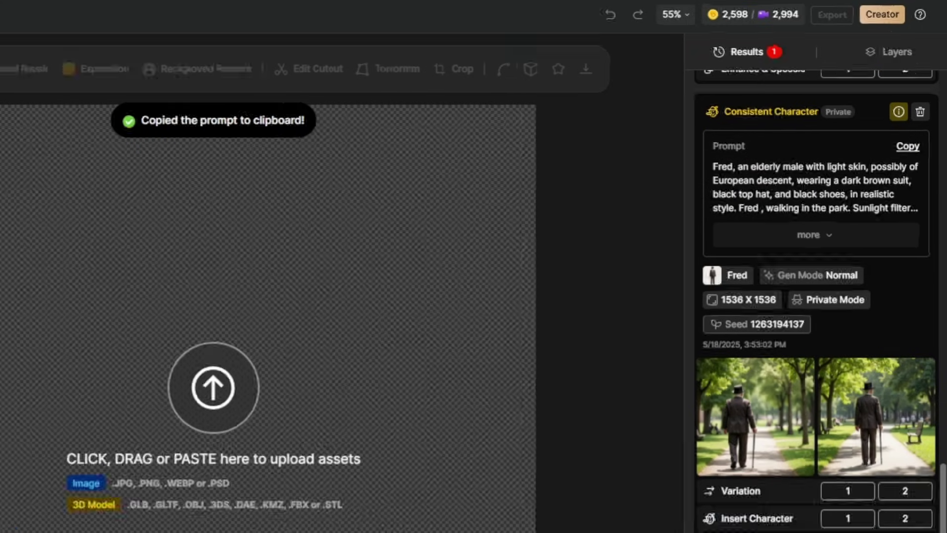
pyautogui.tripleClick(79, 175)
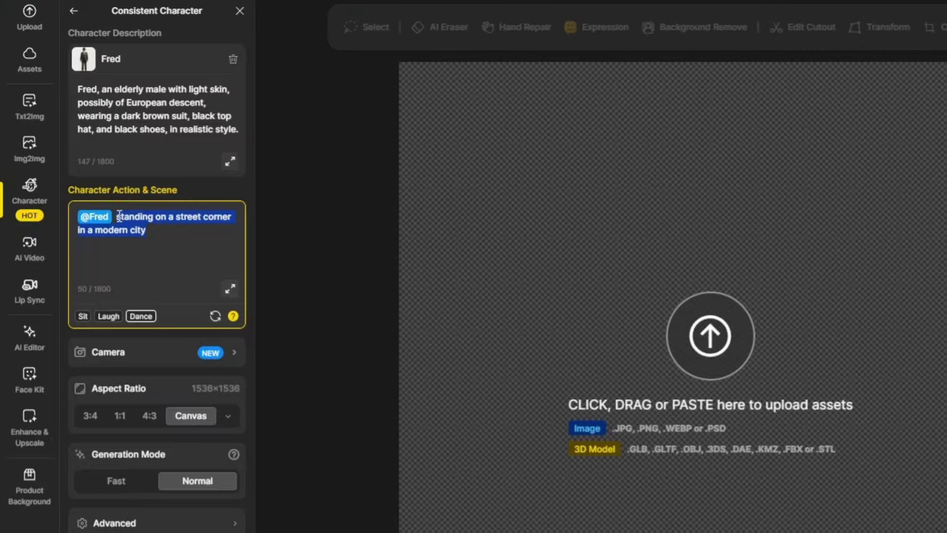
pyautogui.hotkey('ctrl', 'v')
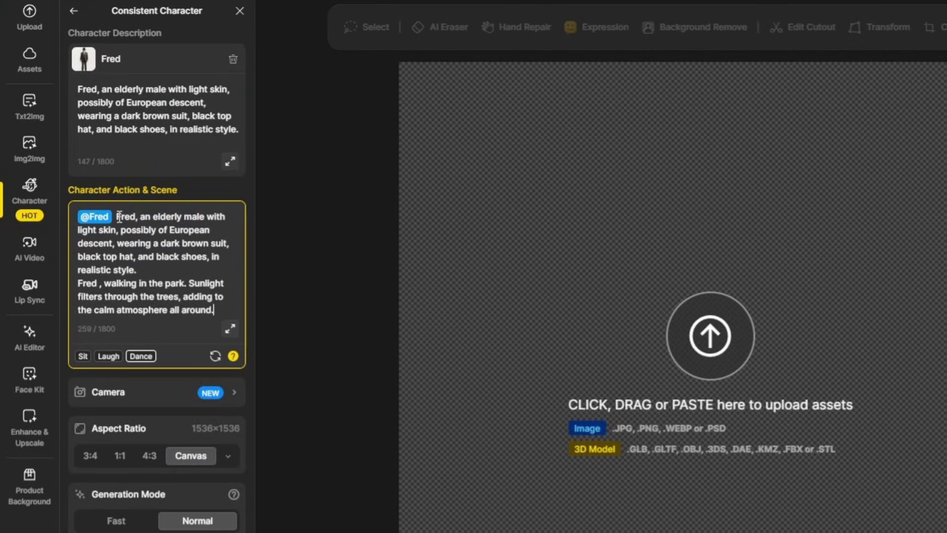
pyautogui.click(145, 270)
pyautogui.moveTo(120, 213); pyautogui.dragTo(161, 271)
pyautogui.click(122, 229)
pyautogui.moveTo(118, 218); pyautogui.dragTo(101, 277)
pyautogui.press('BackSpace')
pyautogui.press('Delete')
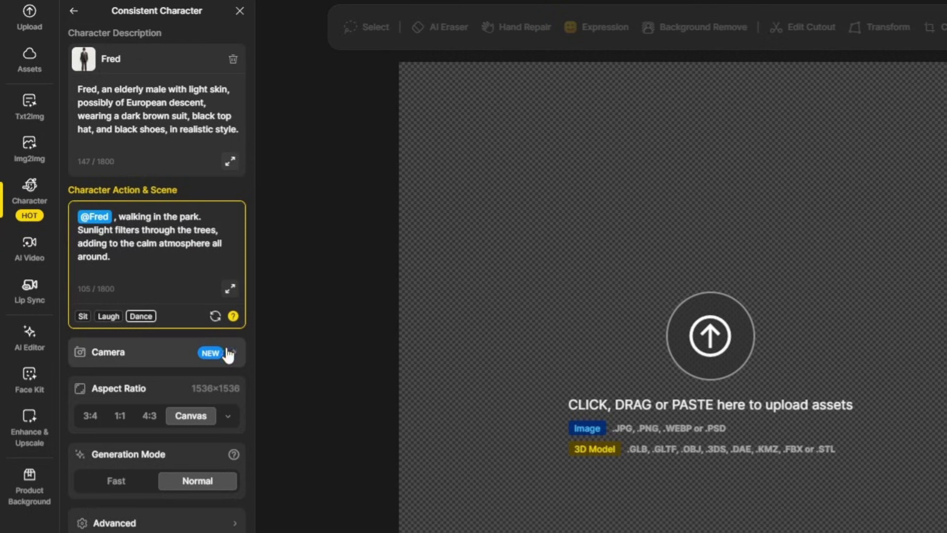
pyautogui.click(207, 360)
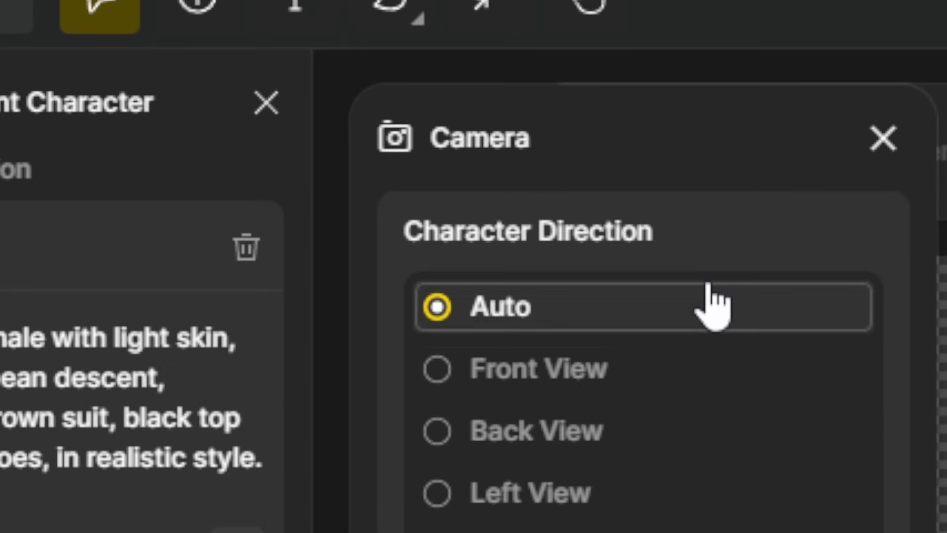
pyautogui.click(619, 370)
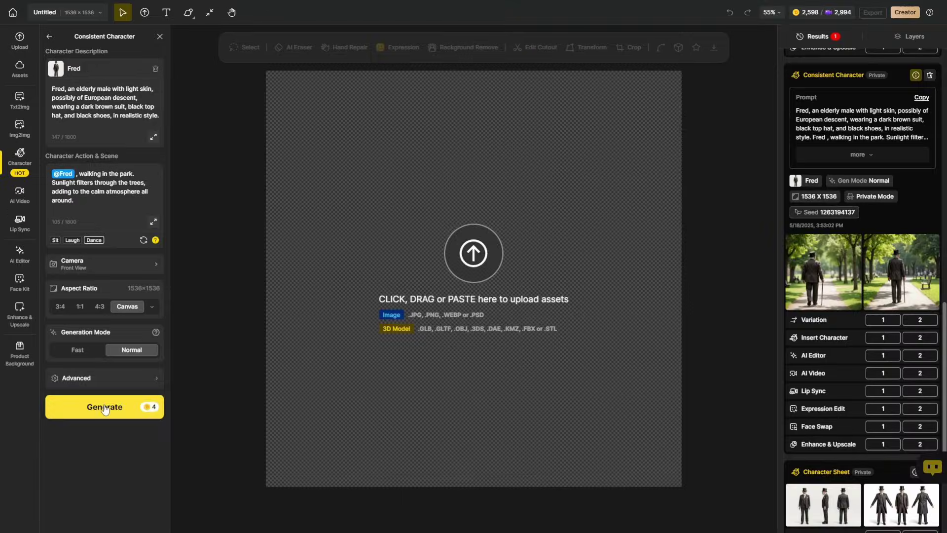
# Generate the front-view park-walk image and preview the window-scene results
pyautogui.click(99, 407)
pyautogui.scroll(6, 886, 212)
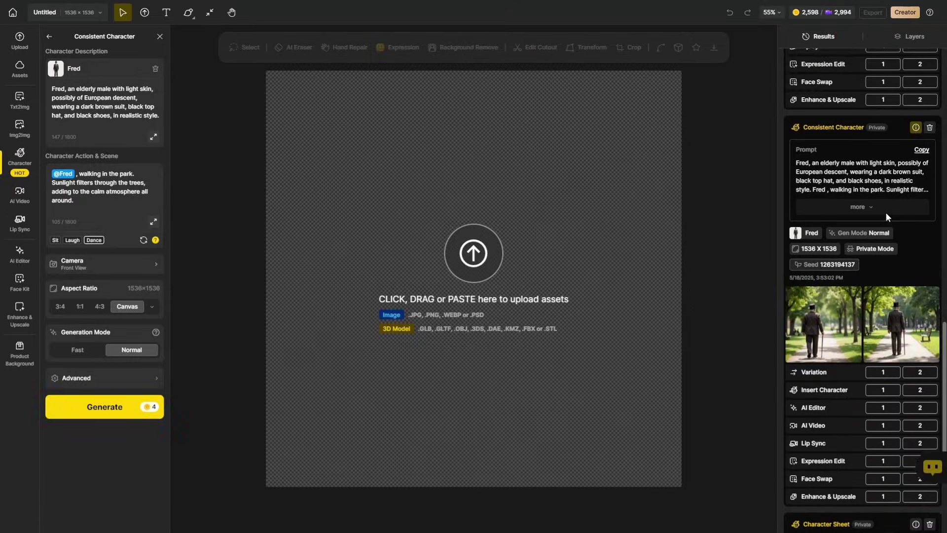
pyautogui.moveTo(886, 212)
pyautogui.moveTo(823, 221)
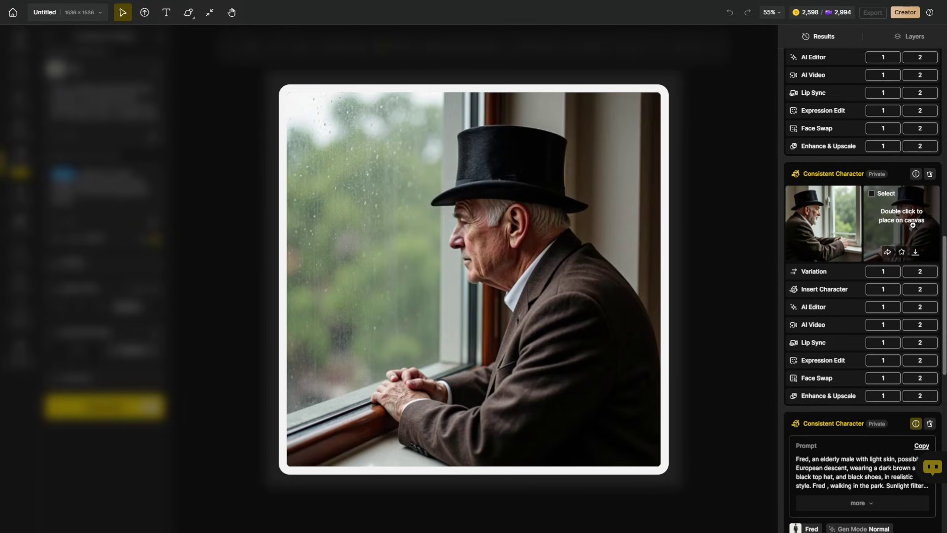
pyautogui.scroll(-10, 832, 307)
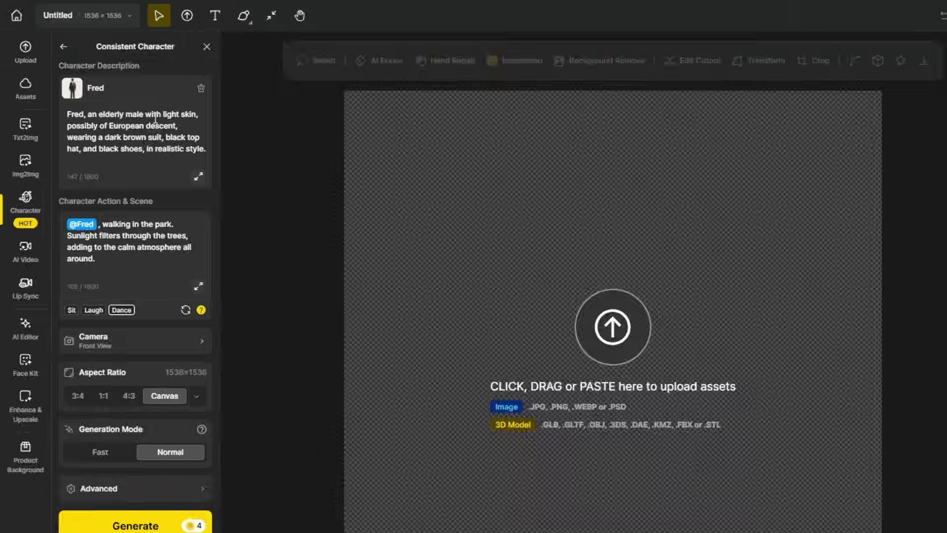
# Paste a white beard into Fred's description and preview the stage, city-street and park-path results
pyautogui.click(190, 125)
pyautogui.hotkey('ctrl', 'v')
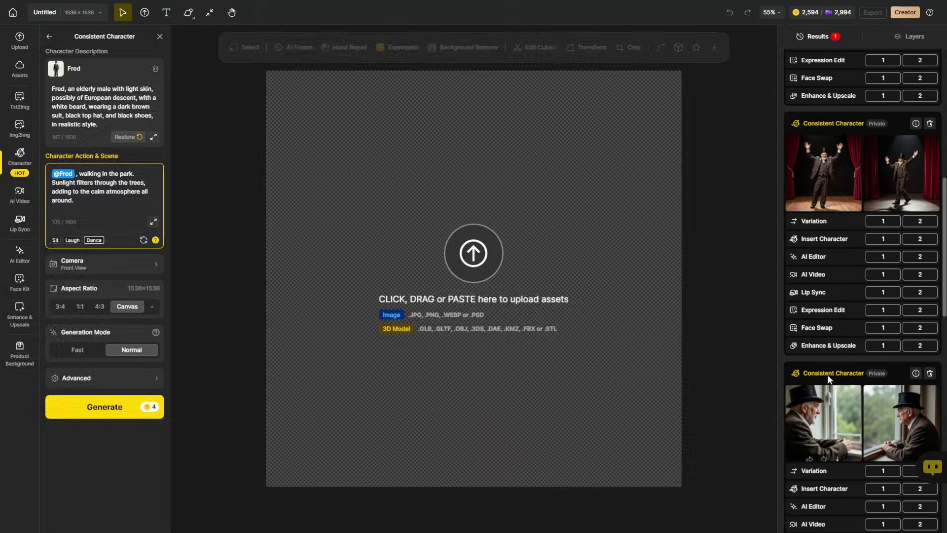
pyautogui.moveTo(832, 178)
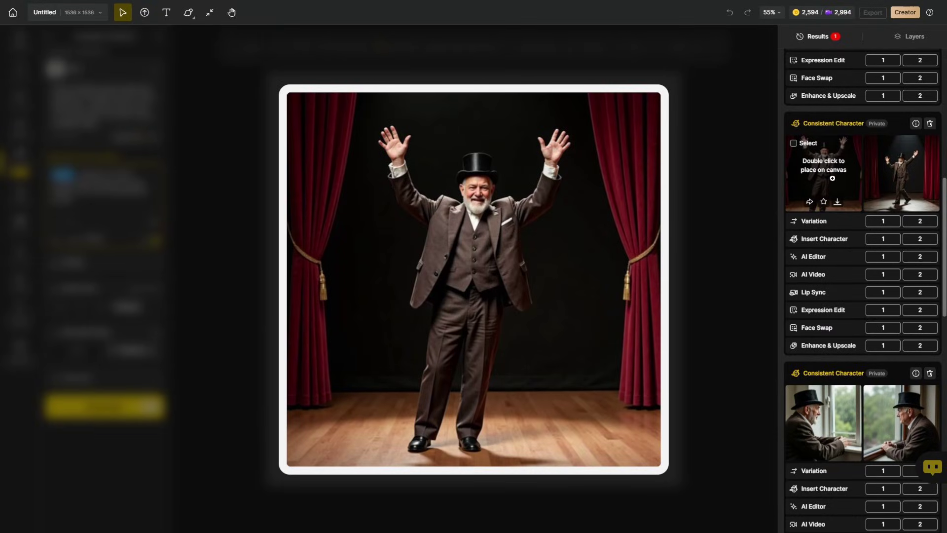
pyautogui.moveTo(890, 177)
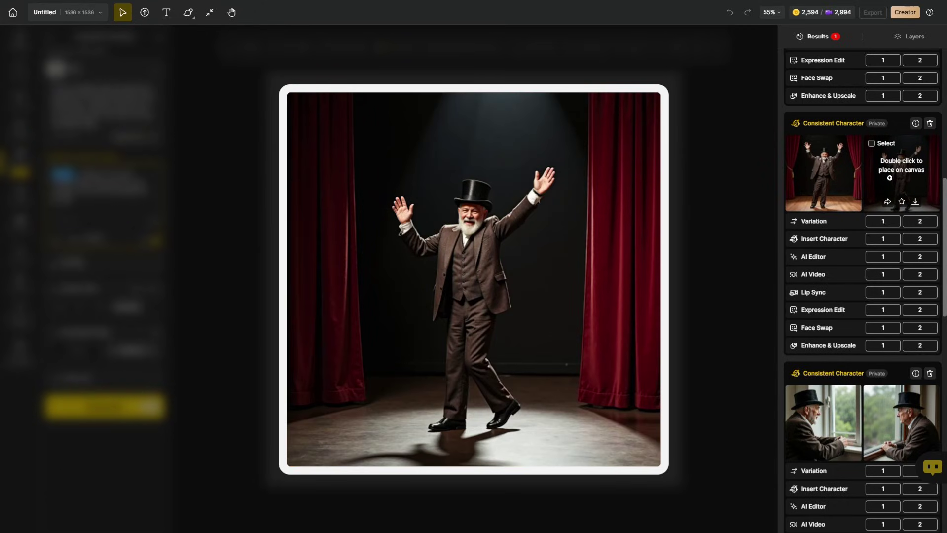
pyautogui.scroll(4, 890, 178)
pyautogui.moveTo(820, 113)
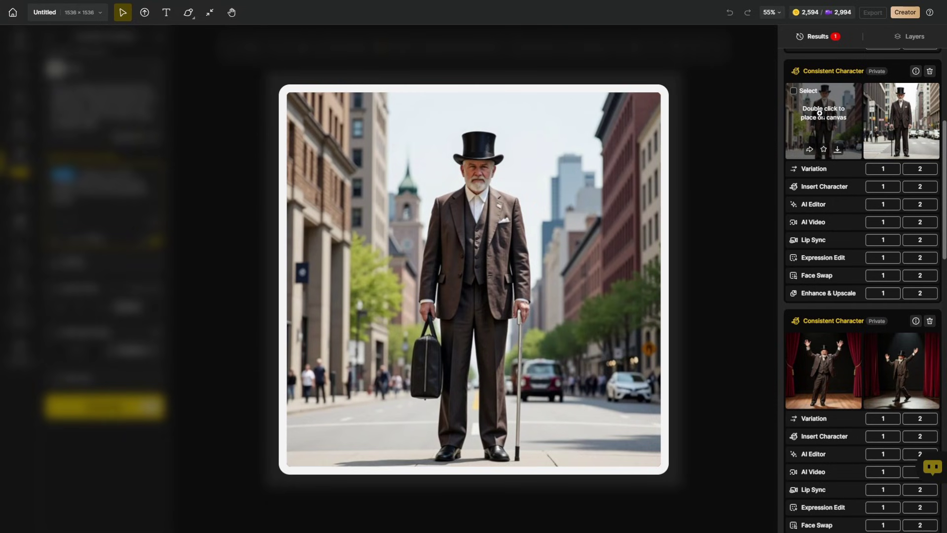
pyautogui.moveTo(903, 118)
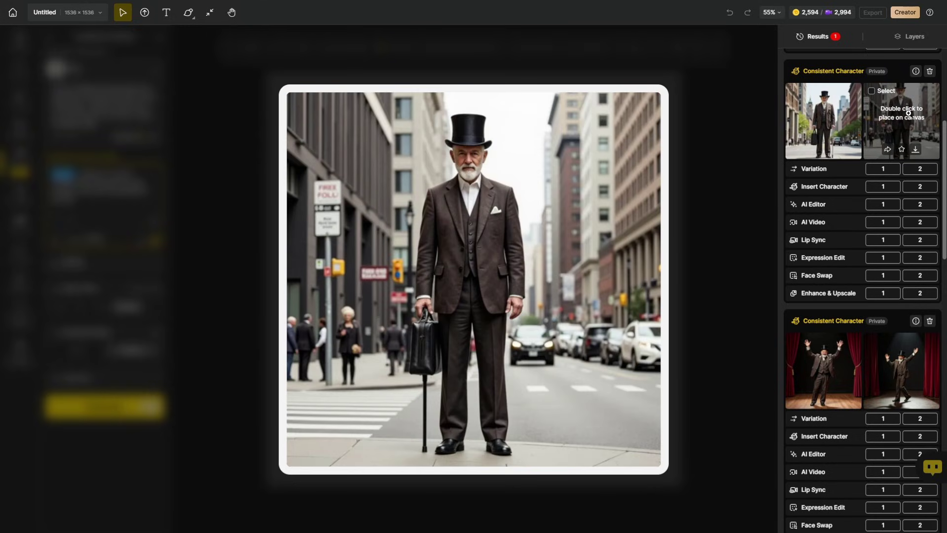
pyautogui.scroll(5, 868, 113)
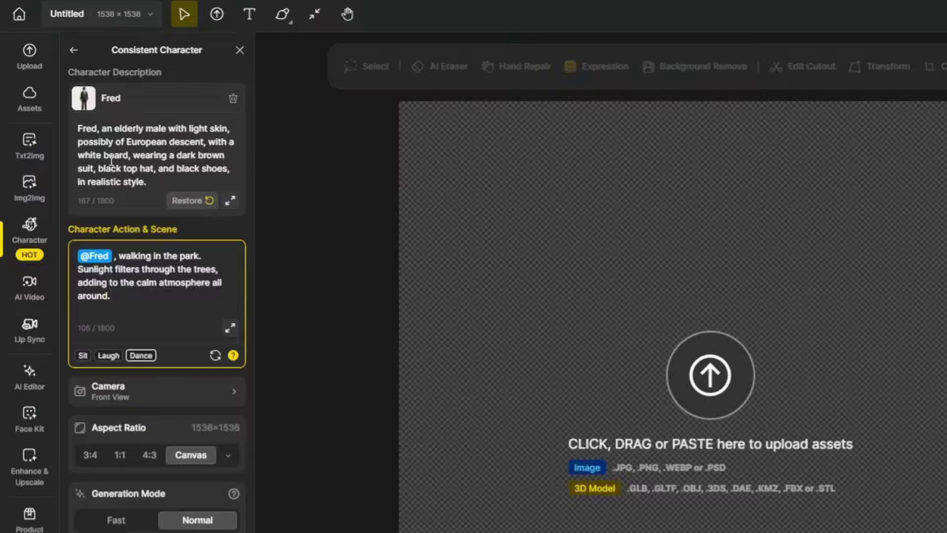
pyautogui.click(106, 158)
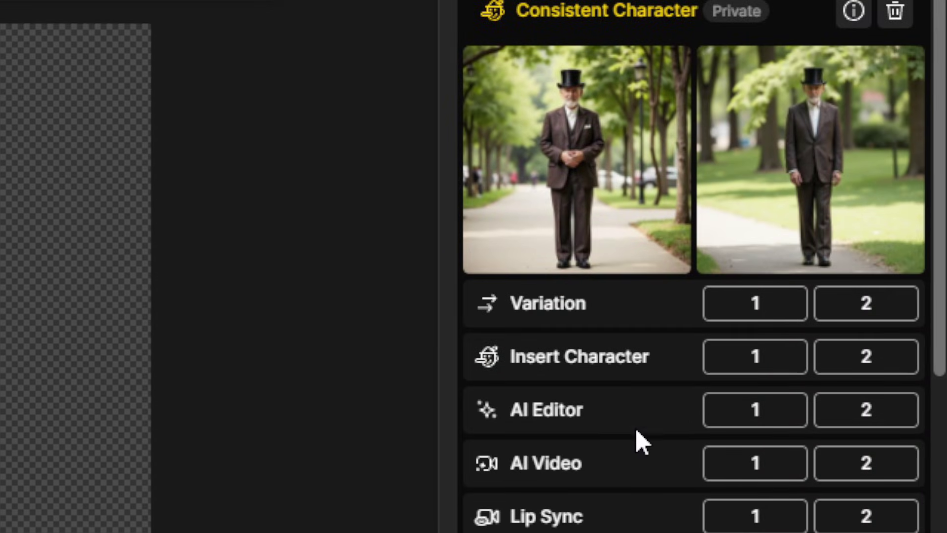
# Scroll the Results panel to locate the park-path images of top-hatted Fred
pyautogui.scroll(-3, 624, 461)
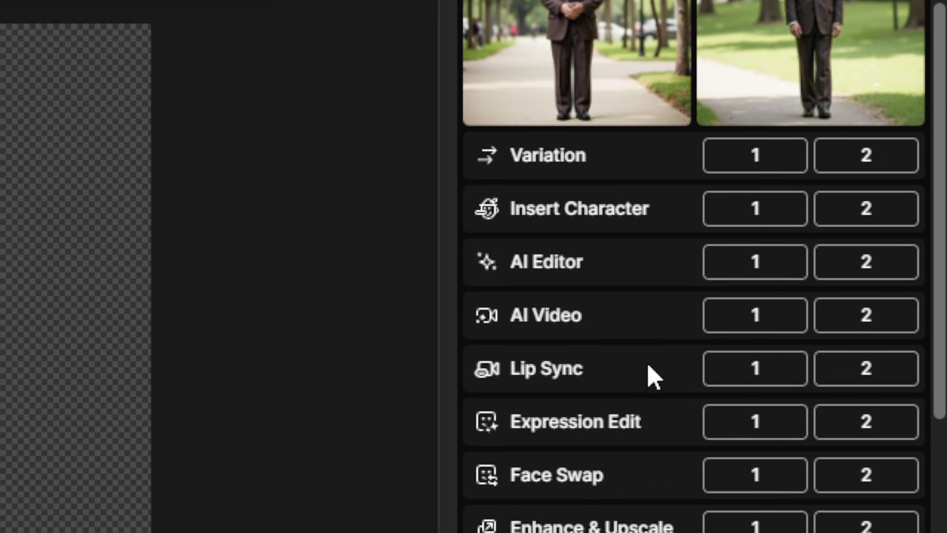
pyautogui.scroll(-3, 646, 366)
pyautogui.scroll(7, 740, 281)
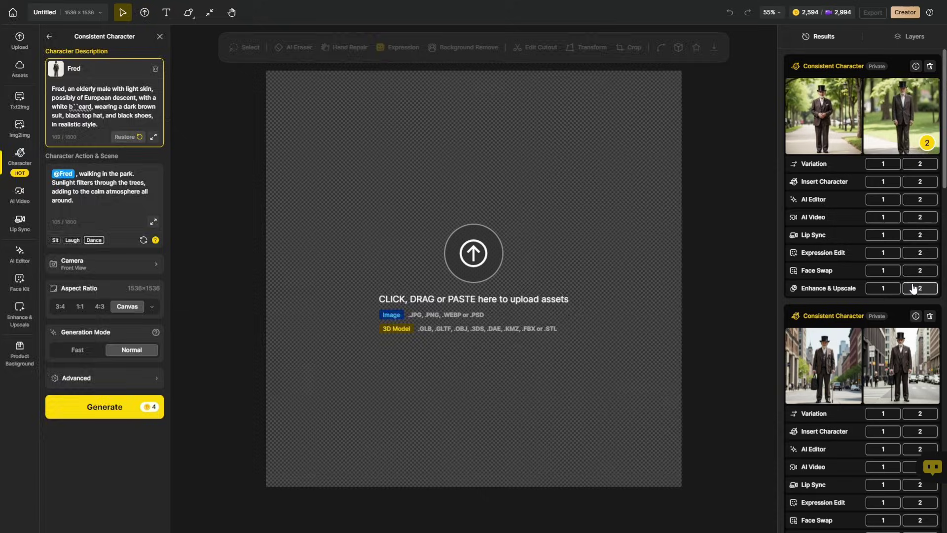
# Place the second park-path image on the canvas
pyautogui.doubleClick(894, 156)
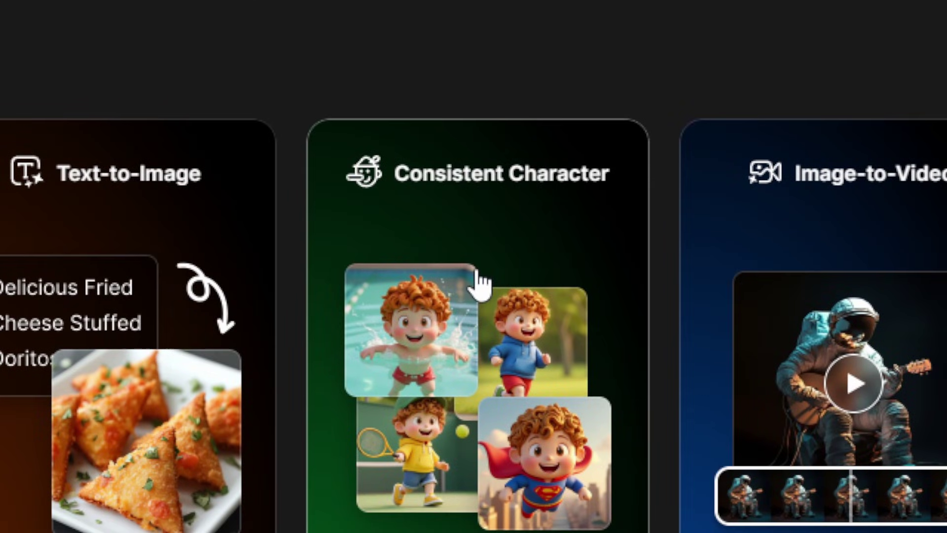
# Start building a new Consistent Character from images, named 'Bob'
pyautogui.click(477, 281)
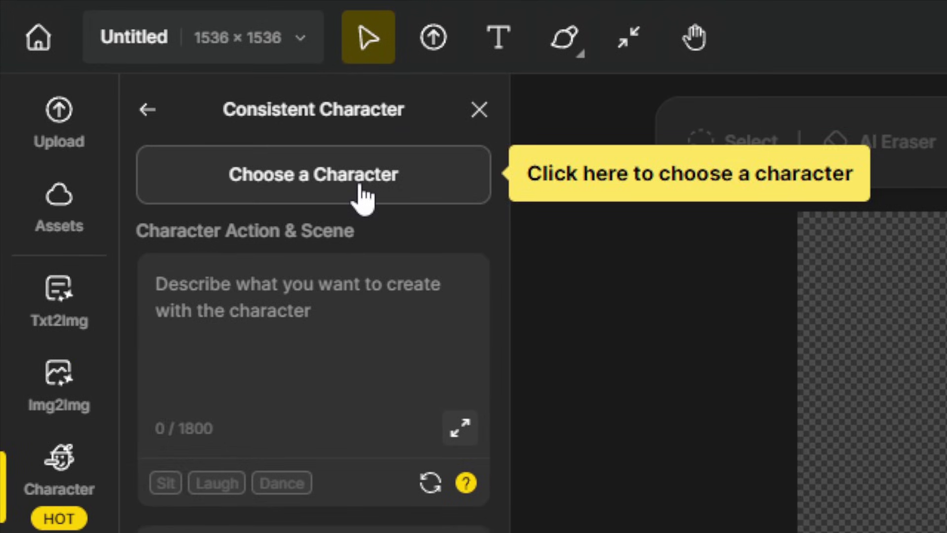
pyautogui.click(322, 168)
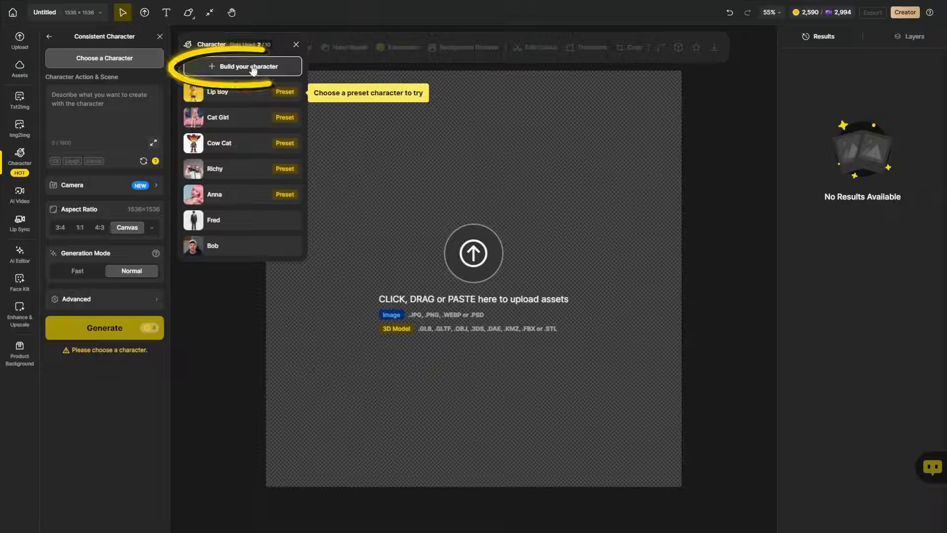
pyautogui.click(716, 198)
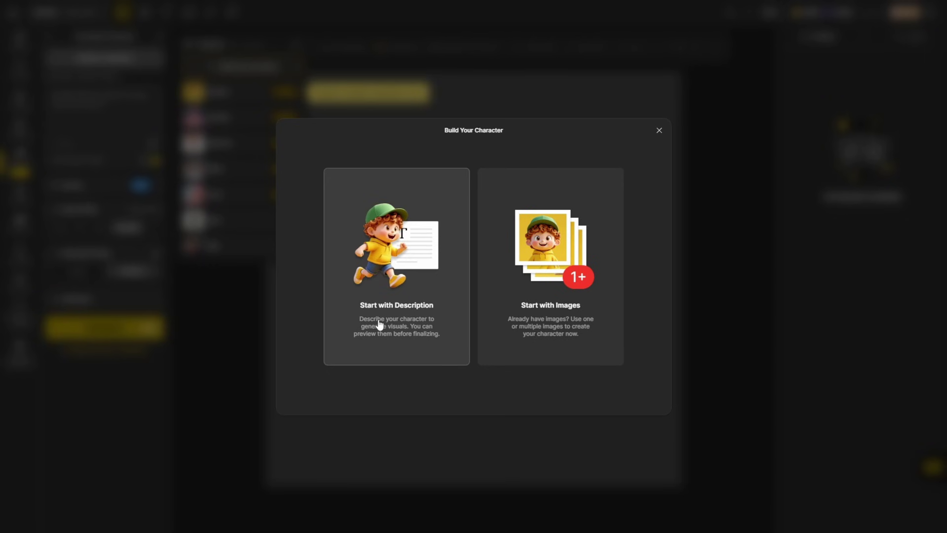
pyautogui.click(554, 318)
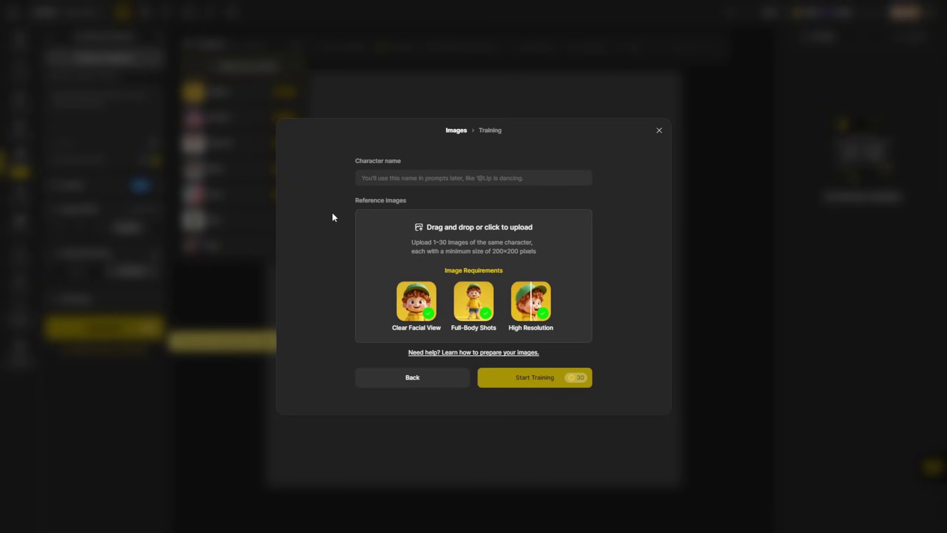
pyautogui.click(365, 178)
pyautogui.write('Bob')
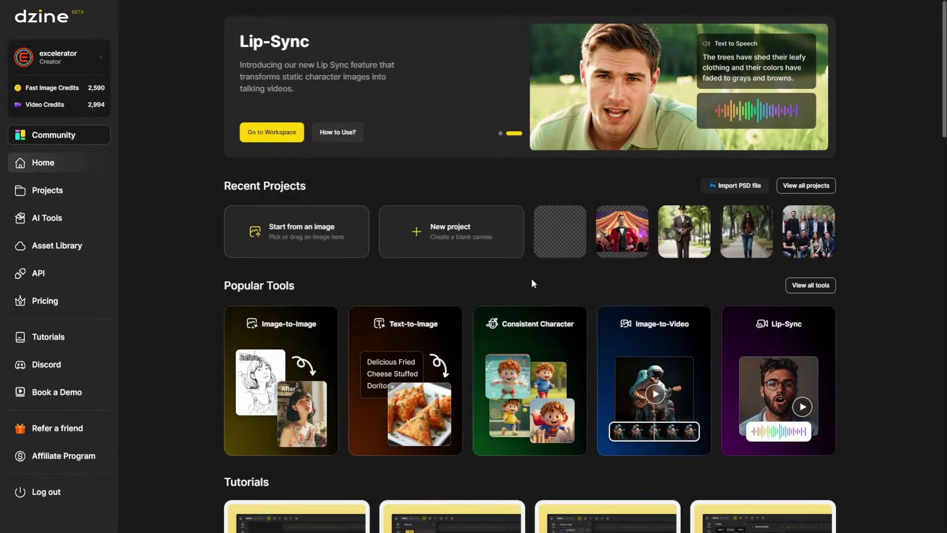
# Open the blank recent project, dismiss Fred's notice, and bring up Consistent Character image generation
pyautogui.click(566, 236)
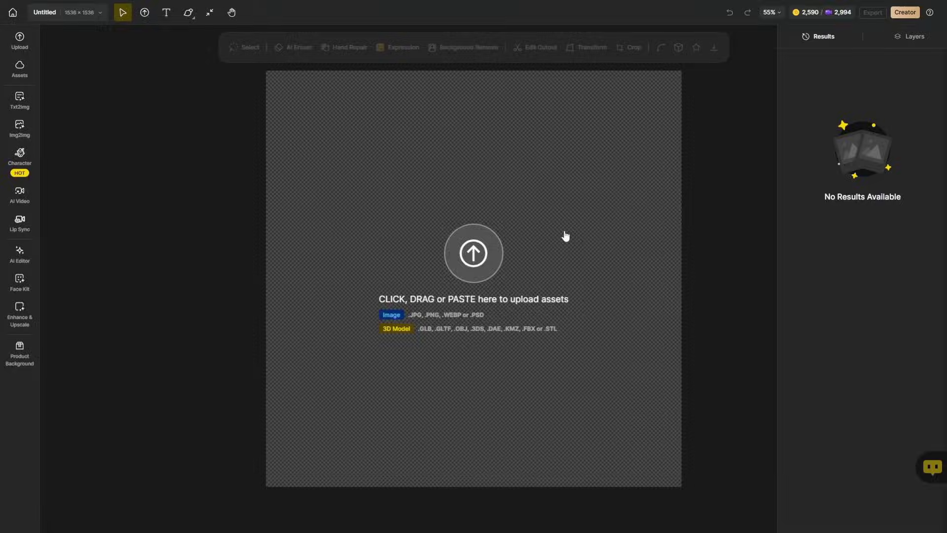
pyautogui.click(20, 156)
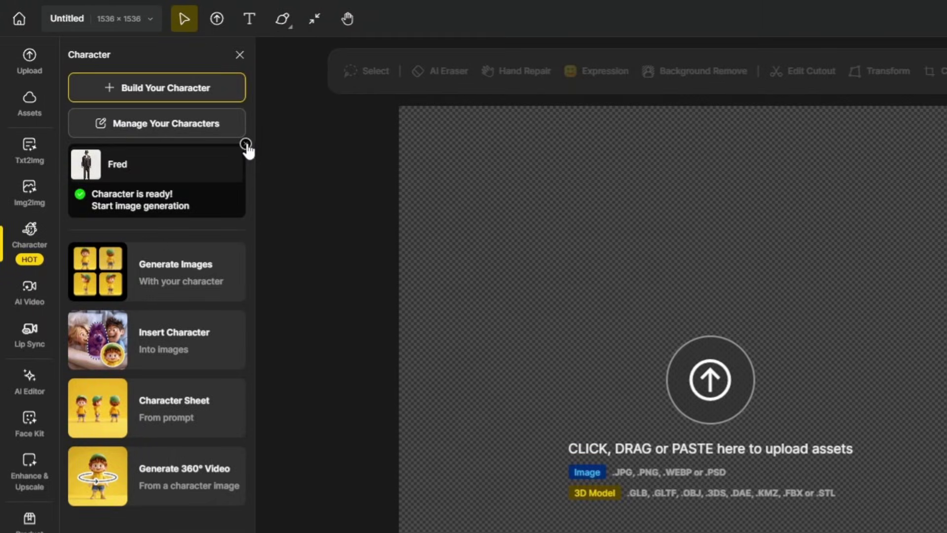
pyautogui.click(245, 144)
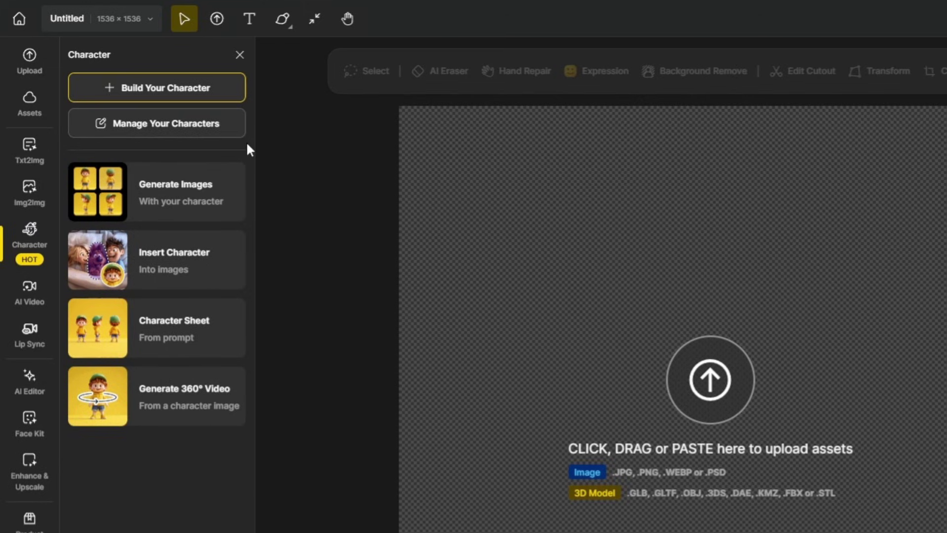
pyautogui.click(189, 202)
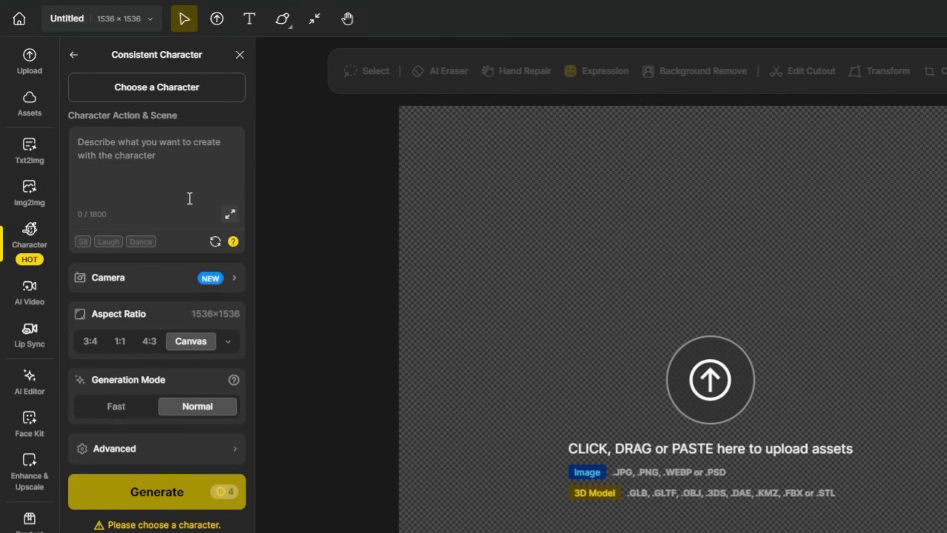
# Select Bob and generate him as a busy-kitchen chef, then hiking a snowy mountain pass
pyautogui.click(180, 89)
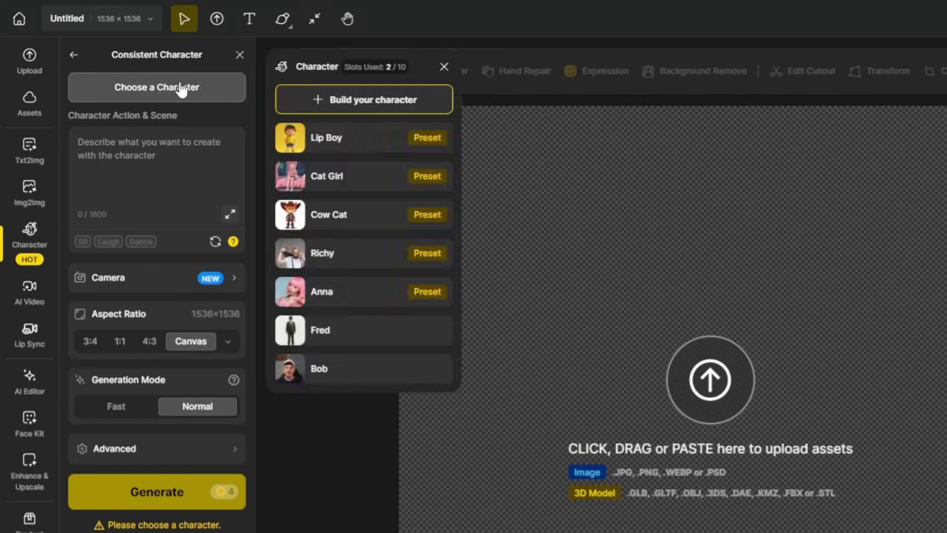
pyautogui.click(334, 380)
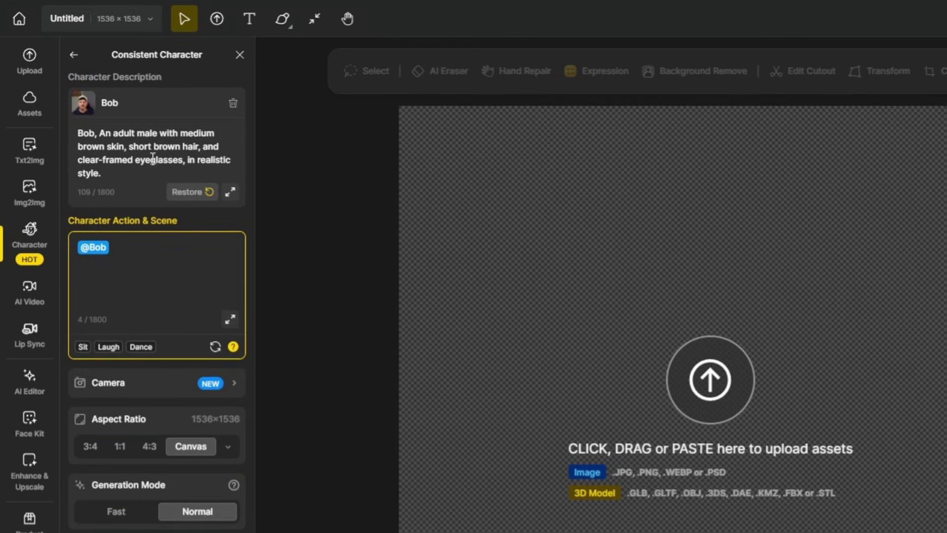
pyautogui.click(134, 247)
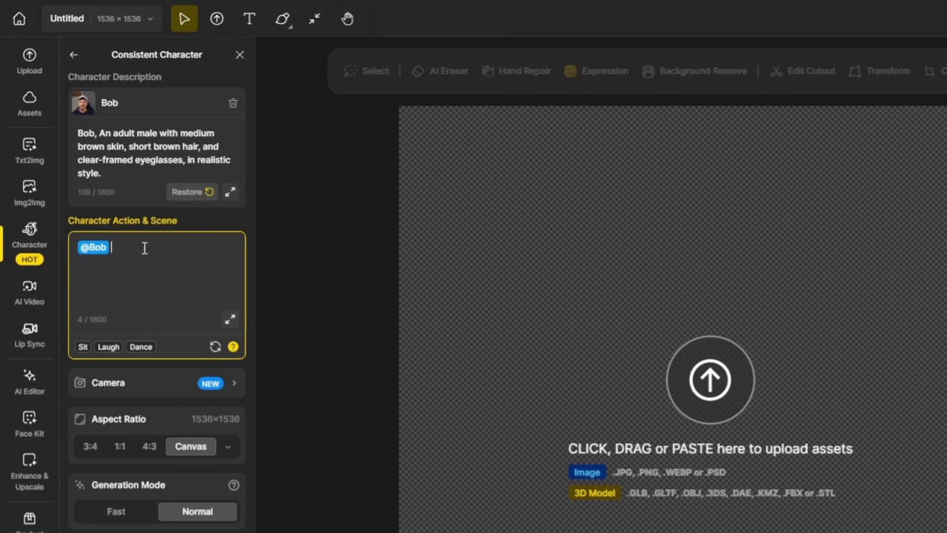
pyautogui.write('as a chef, expertly flipping food in a busy kitchen')
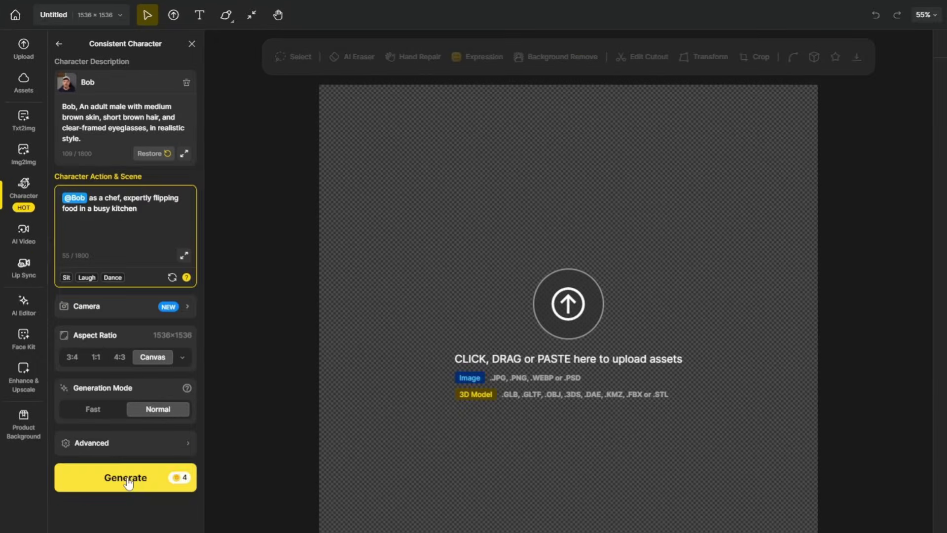
pyautogui.click(127, 478)
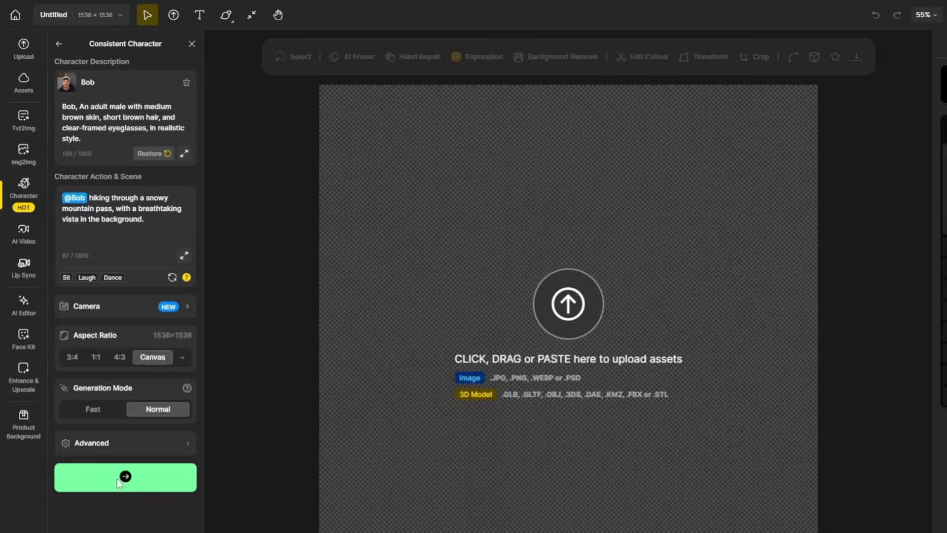
pyautogui.click(117, 478)
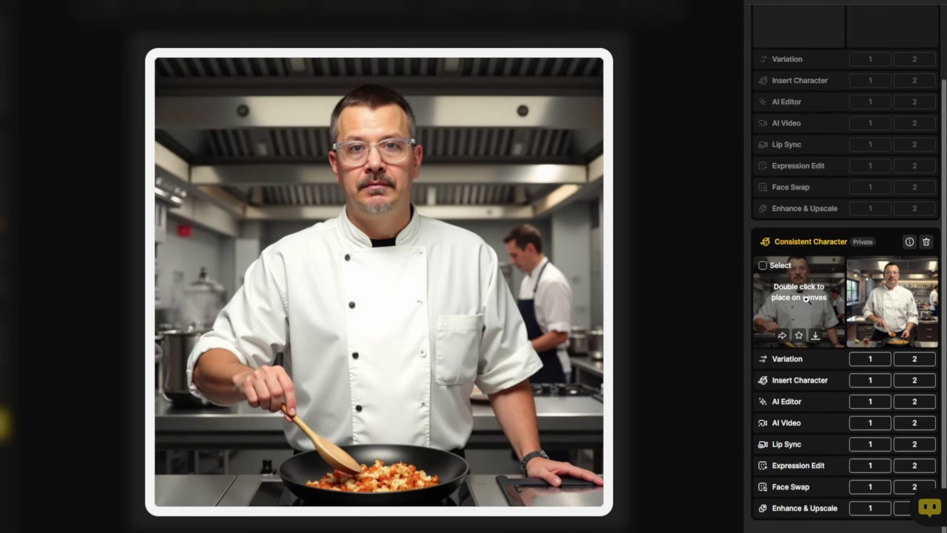
pyautogui.moveTo(900, 303)
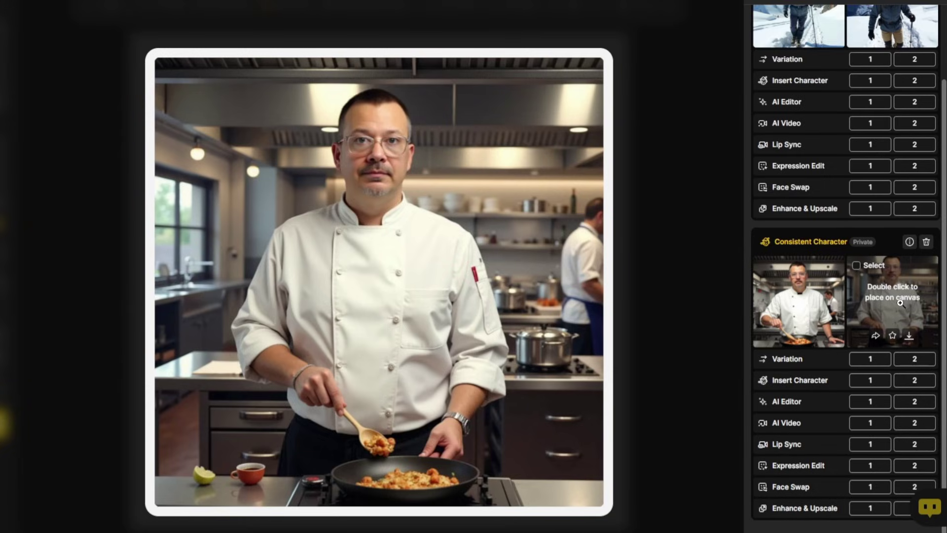
pyautogui.scroll(1, 900, 303)
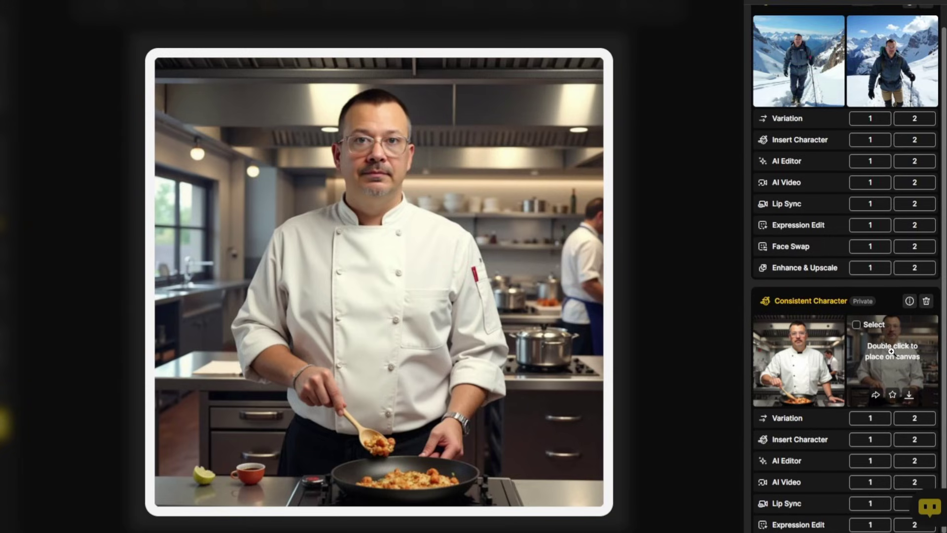
pyautogui.doubleClick(804, 56)
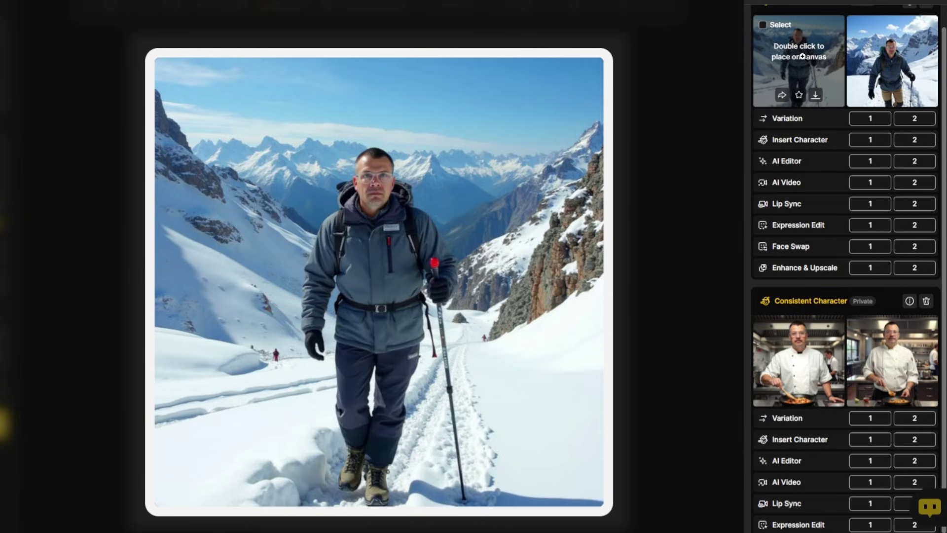
pyautogui.doubleClick(896, 61)
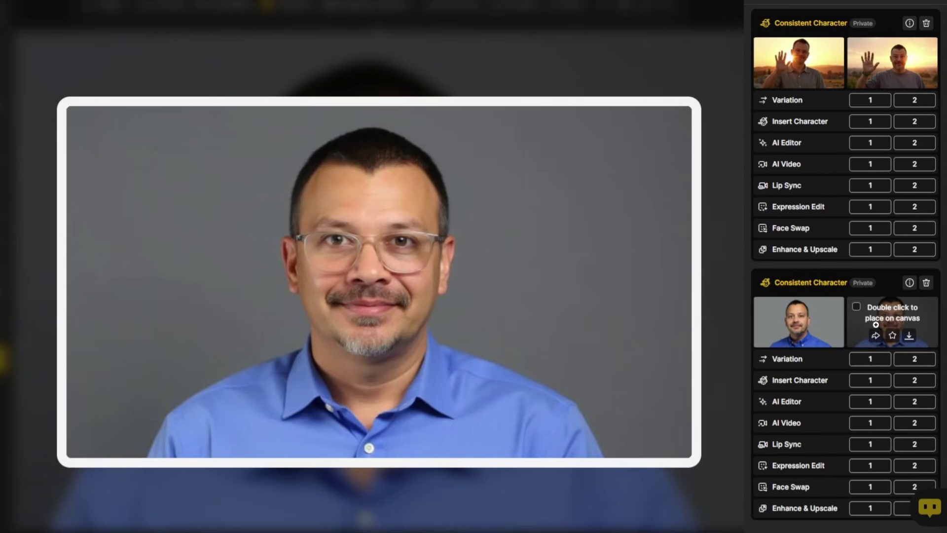
# Compare the blue-shirt portraits on the canvas, settling on the one with Bob in glasses
pyautogui.doubleClick(806, 320)
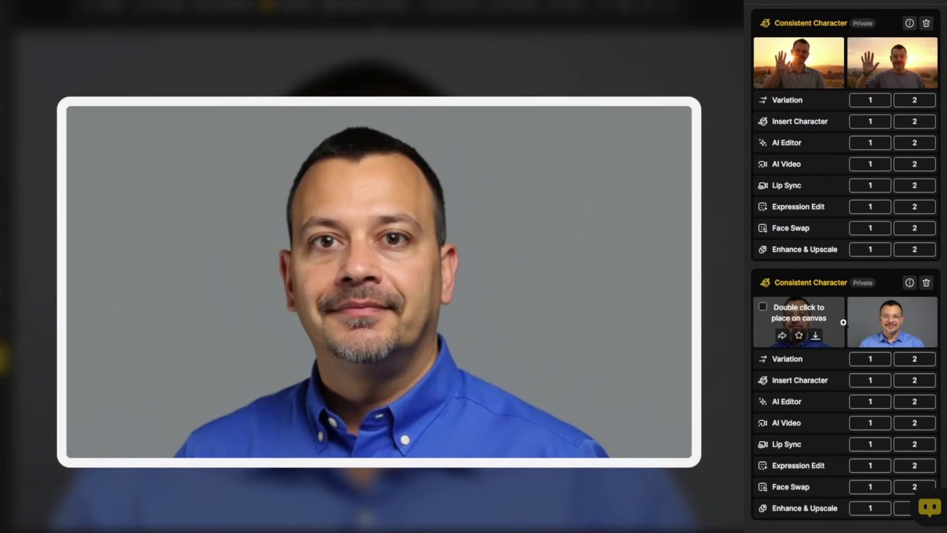
pyautogui.doubleClick(889, 314)
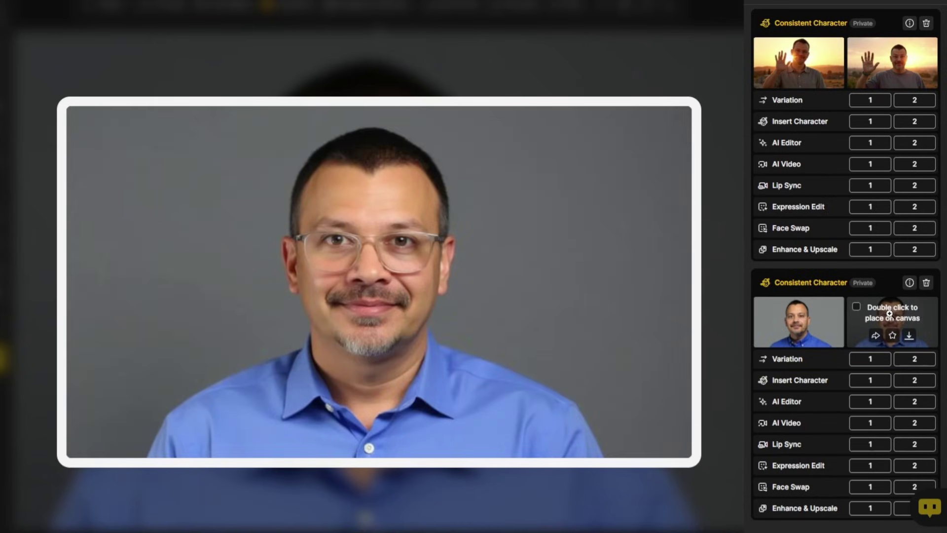
pyautogui.doubleClick(813, 313)
pyautogui.doubleClick(889, 316)
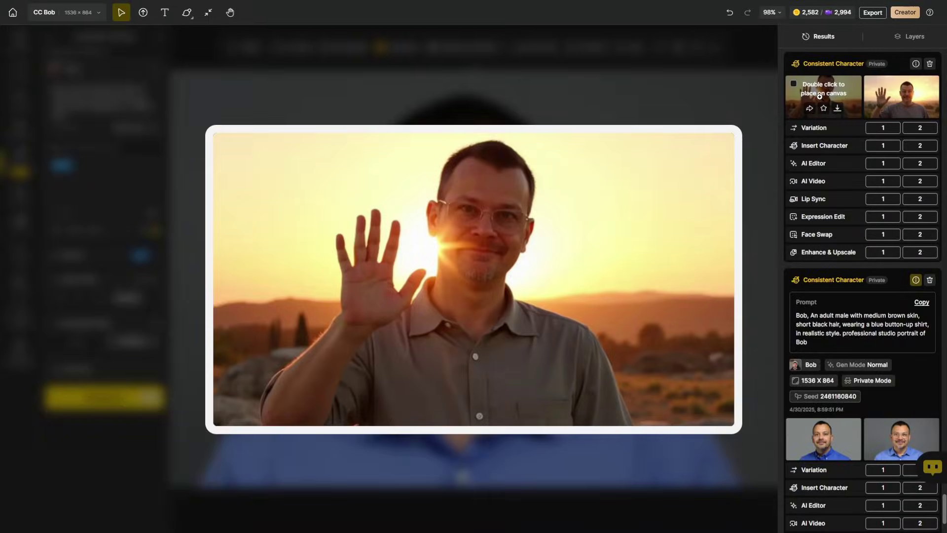
pyautogui.moveTo(897, 95)
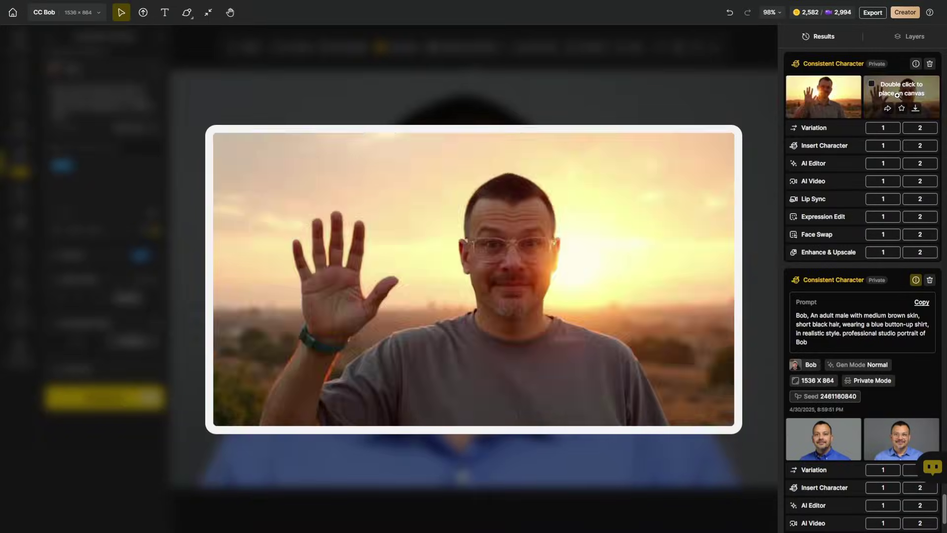
pyautogui.scroll(8, 832, 313)
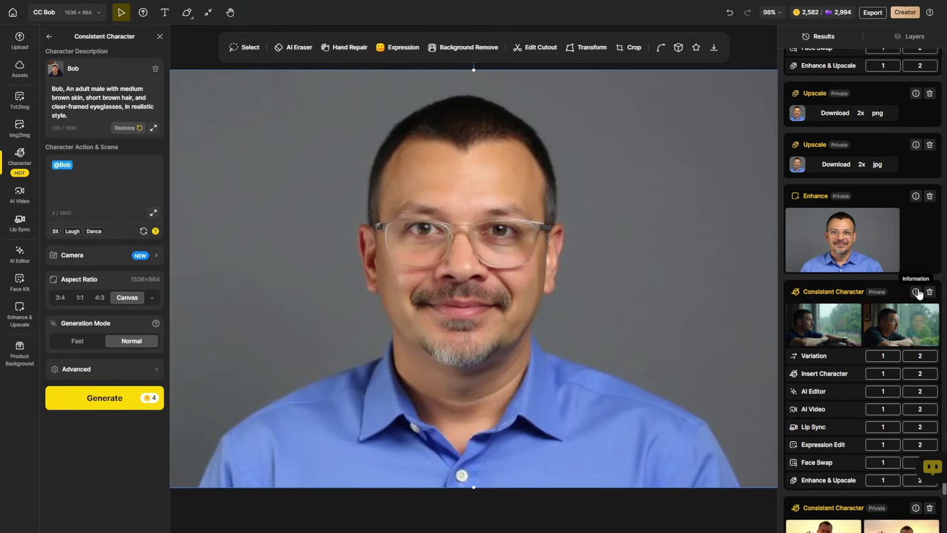
pyautogui.click(915, 291)
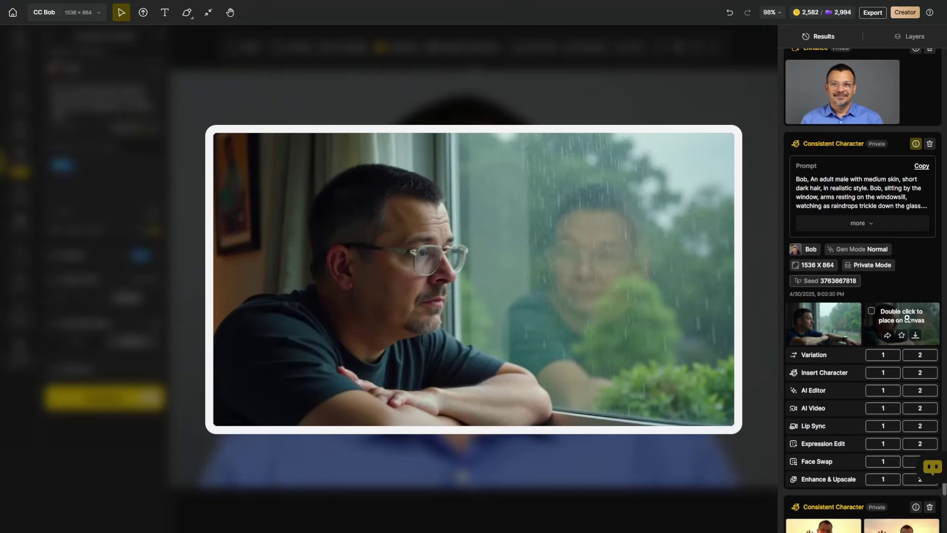
pyautogui.click(907, 318)
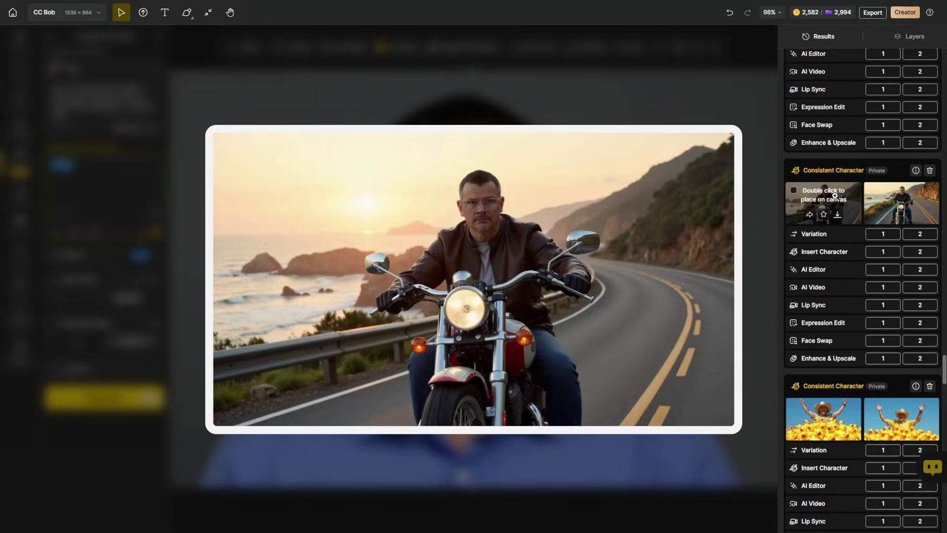
pyautogui.scroll(4, 892, 197)
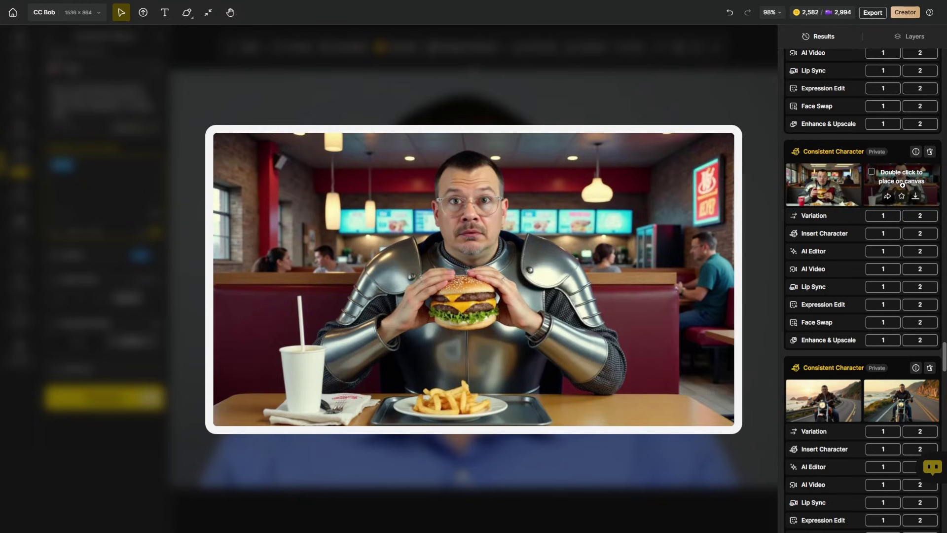
pyautogui.scroll(4, 825, 164)
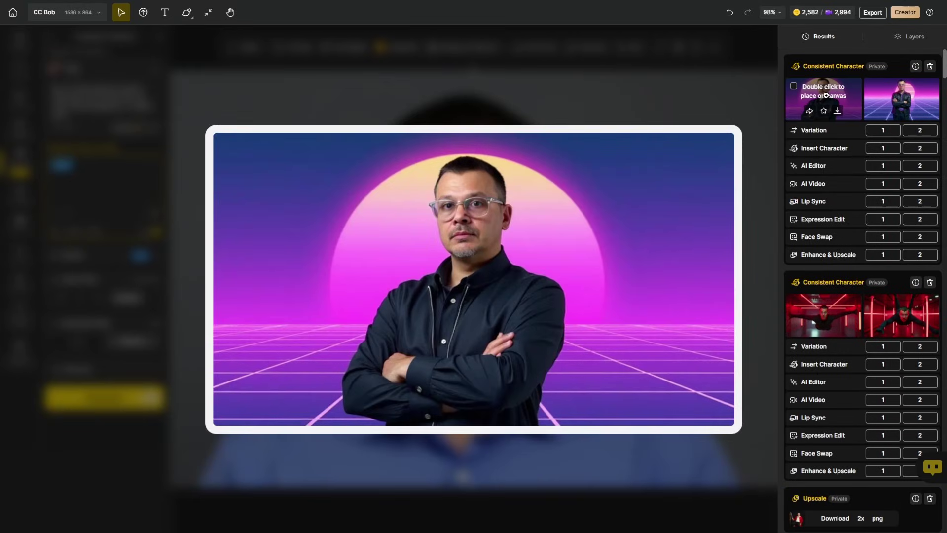
pyautogui.doubleClick(903, 99)
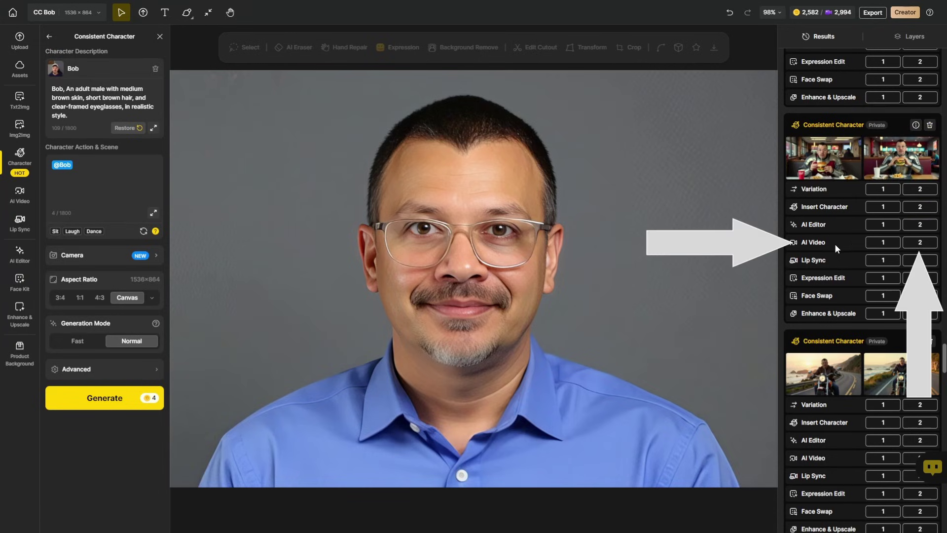
# Start an AI video from the second knight-with-burger image and review the video models
pyautogui.click(919, 243)
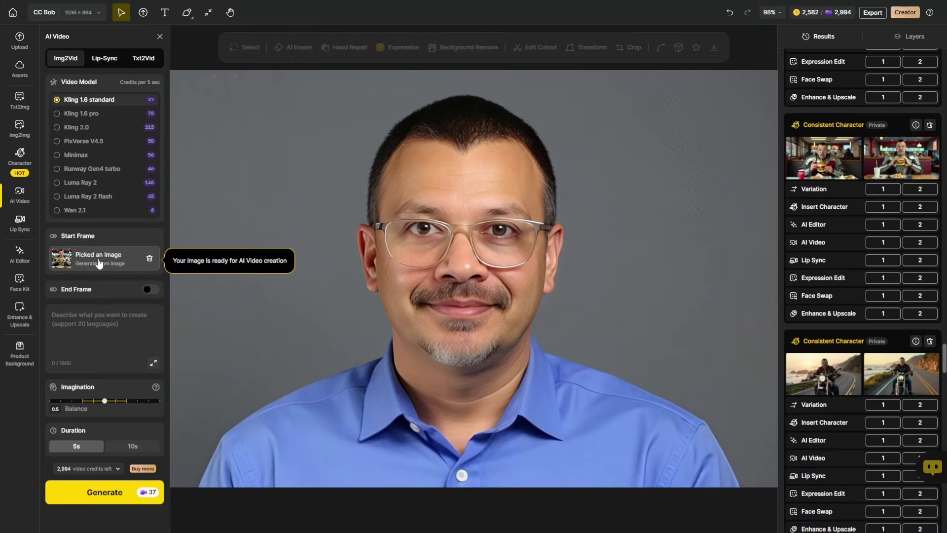
pyautogui.moveTo(115, 106)
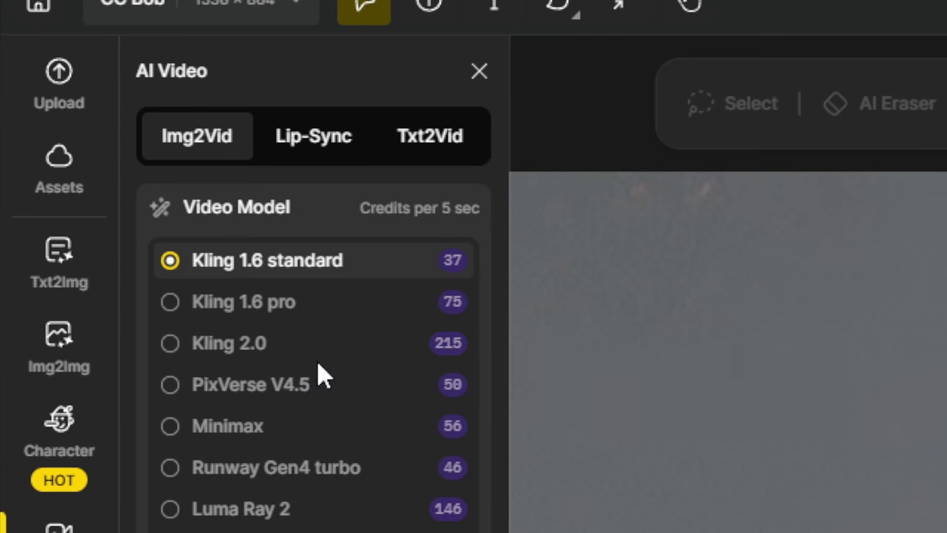
pyautogui.moveTo(321, 405)
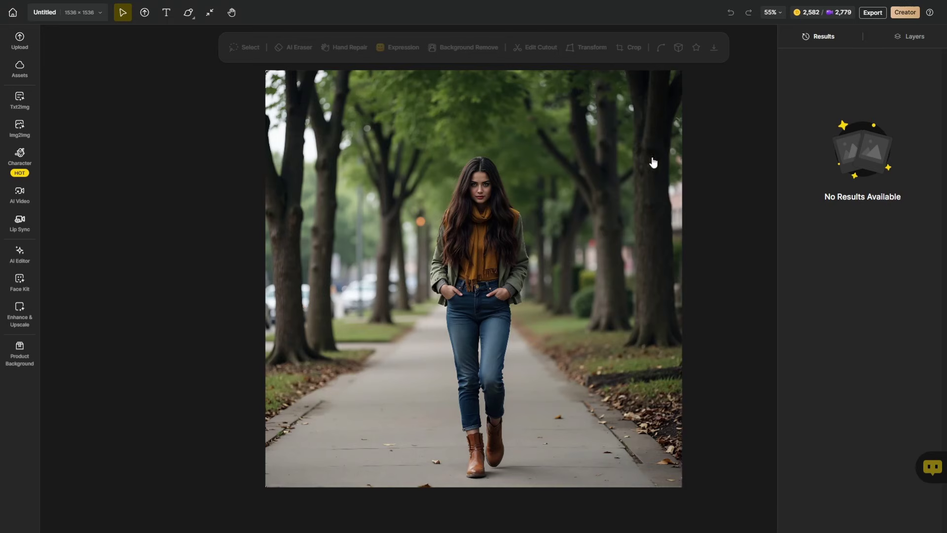
# Select the park photo and open the Insert Character tool
pyautogui.click(646, 161)
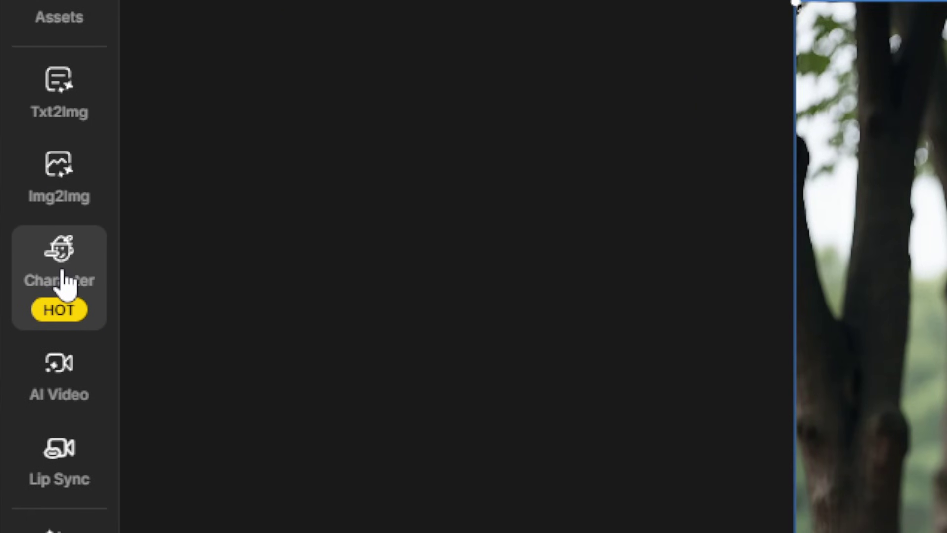
pyautogui.click(21, 161)
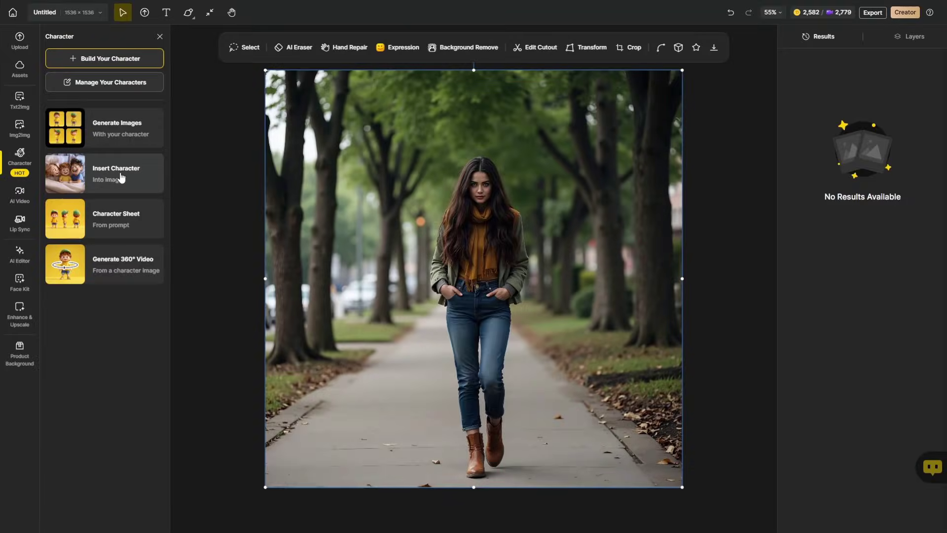
pyautogui.click(121, 176)
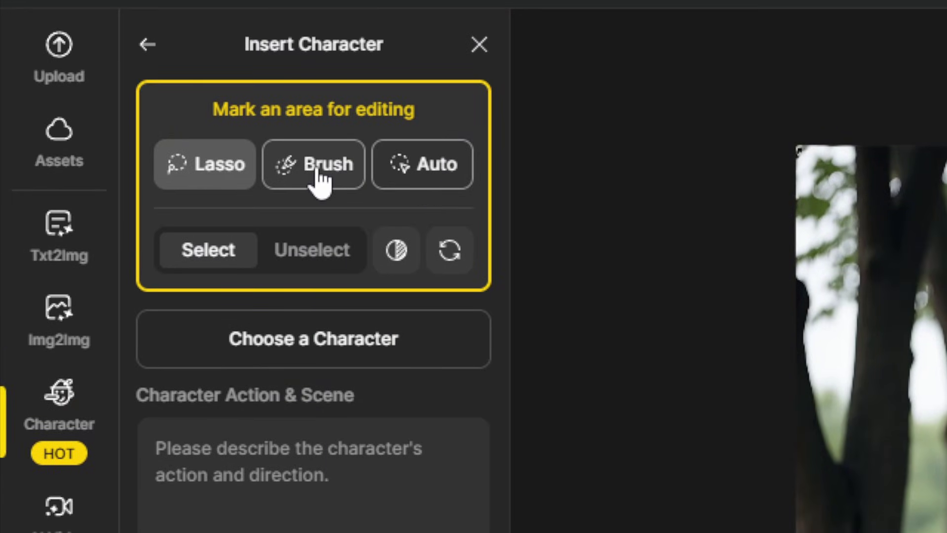
# Paint a Brush mask on the path to the woman's left, widening the stroke
pyautogui.moveTo(444, 164)
pyautogui.mouseDown()
pyautogui.moveTo(405, 134)
pyautogui.moveTo(327, 370)
pyautogui.moveTo(411, 461)
pyautogui.moveTo(442, 377)
pyautogui.moveTo(419, 276)
pyautogui.mouseUp()
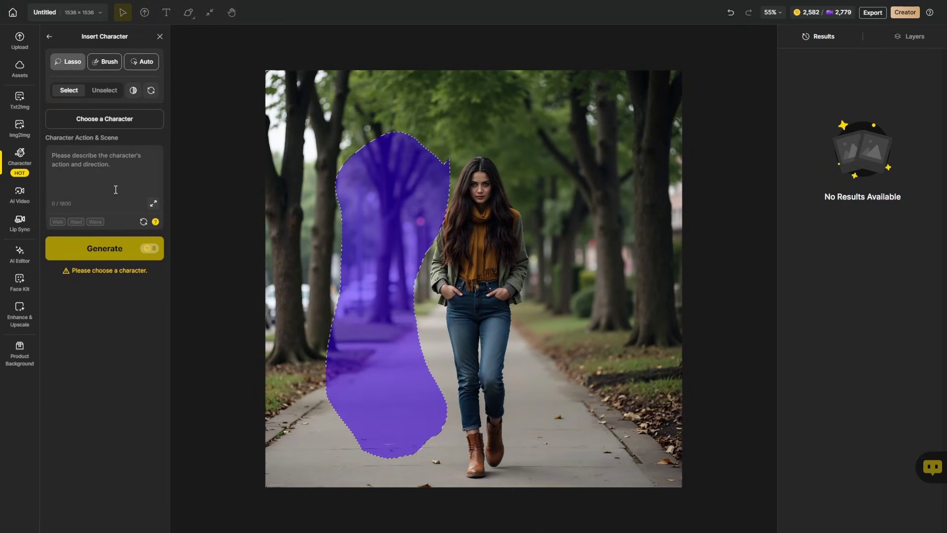
pyautogui.click(151, 91)
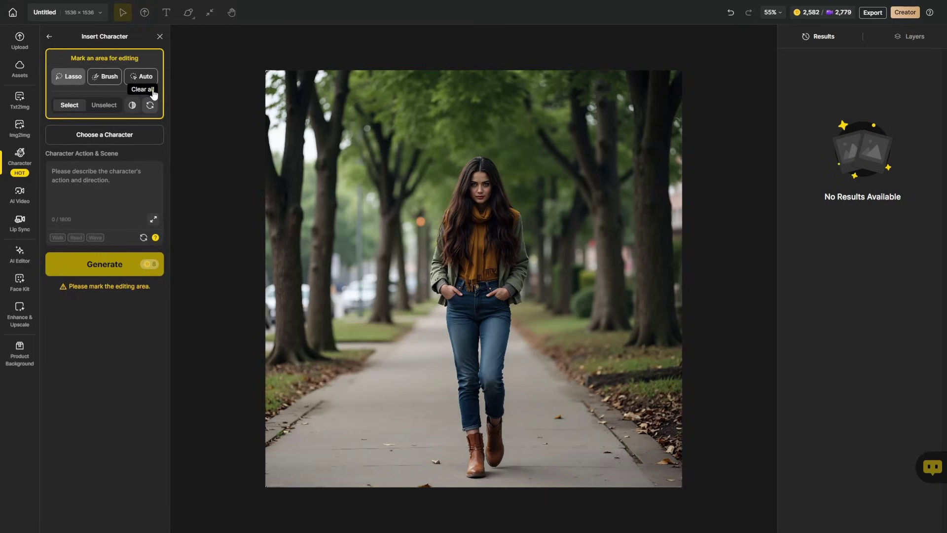
pyautogui.click(110, 77)
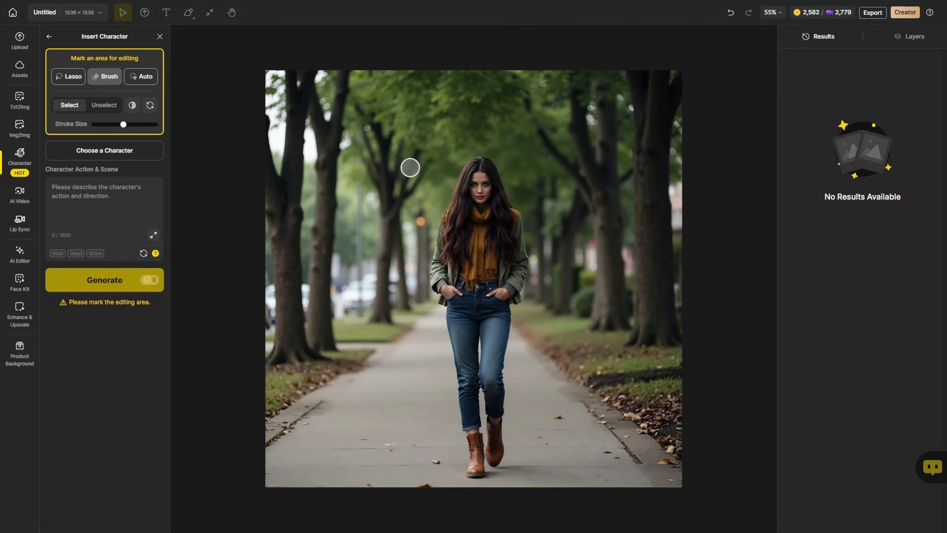
pyautogui.moveTo(396, 160)
pyautogui.mouseDown()
pyautogui.moveTo(441, 463)
pyautogui.moveTo(324, 452)
pyautogui.moveTo(313, 276)
pyautogui.moveTo(336, 222)
pyautogui.moveTo(380, 163)
pyautogui.moveTo(405, 164)
pyautogui.moveTo(433, 396)
pyautogui.mouseUp()
pyautogui.press(']')
pyautogui.press(']')
pyautogui.press(']')
pyautogui.press(']')
pyautogui.moveTo(387, 180)
pyautogui.mouseDown()
pyautogui.moveTo(348, 228)
pyautogui.moveTo(417, 458)
pyautogui.moveTo(394, 227)
pyautogui.moveTo(368, 431)
pyautogui.moveTo(376, 225)
pyautogui.moveTo(387, 400)
pyautogui.mouseUp()
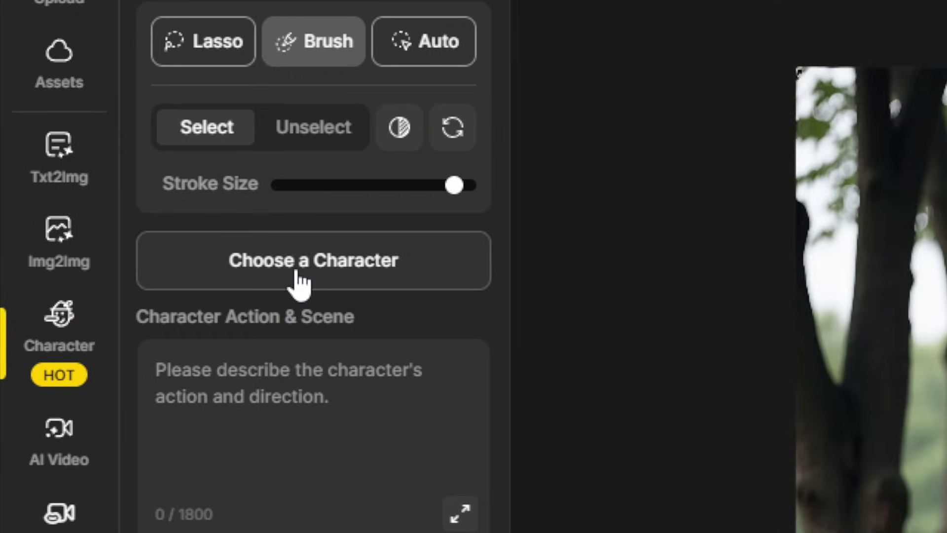
# Insert Bob with the action ', walking next to the woman' and generate the results
pyautogui.click(99, 138)
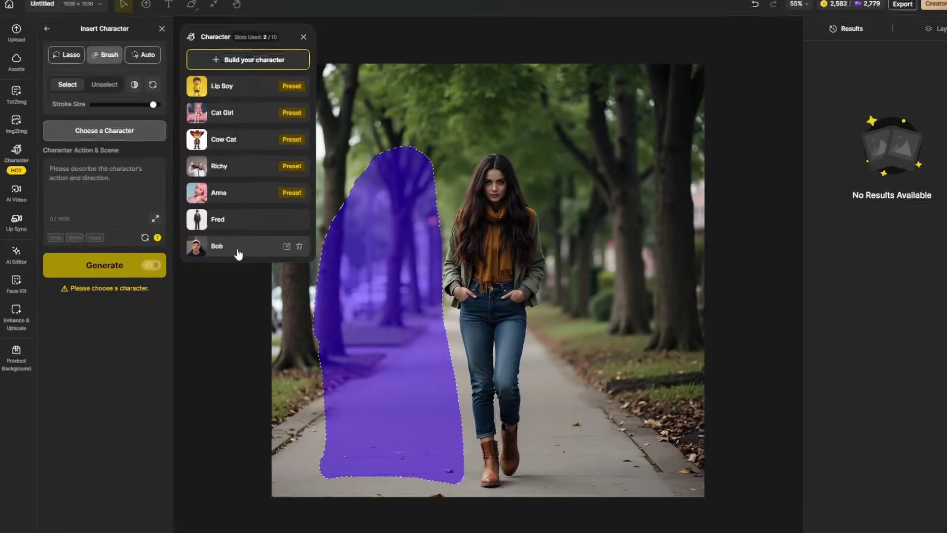
pyautogui.click(513, 342)
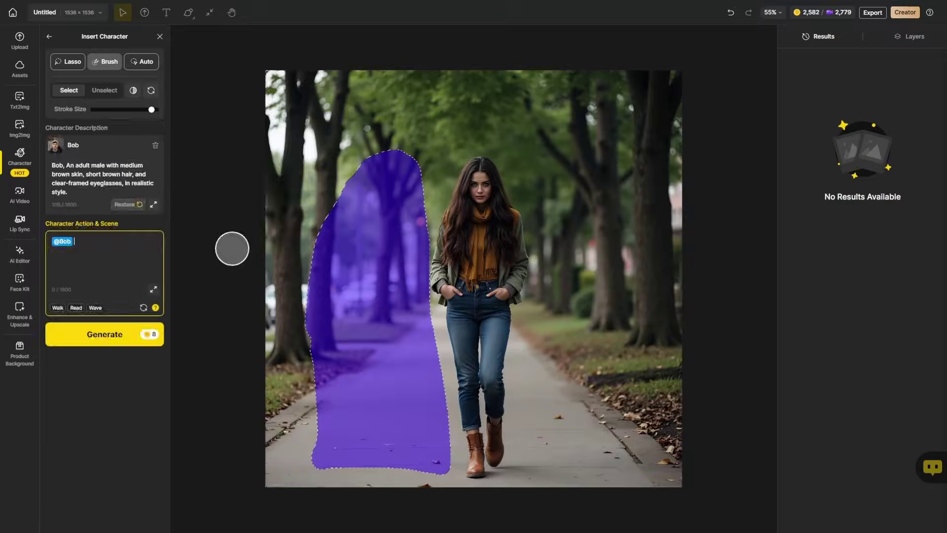
pyautogui.write(', walking next to the woman')
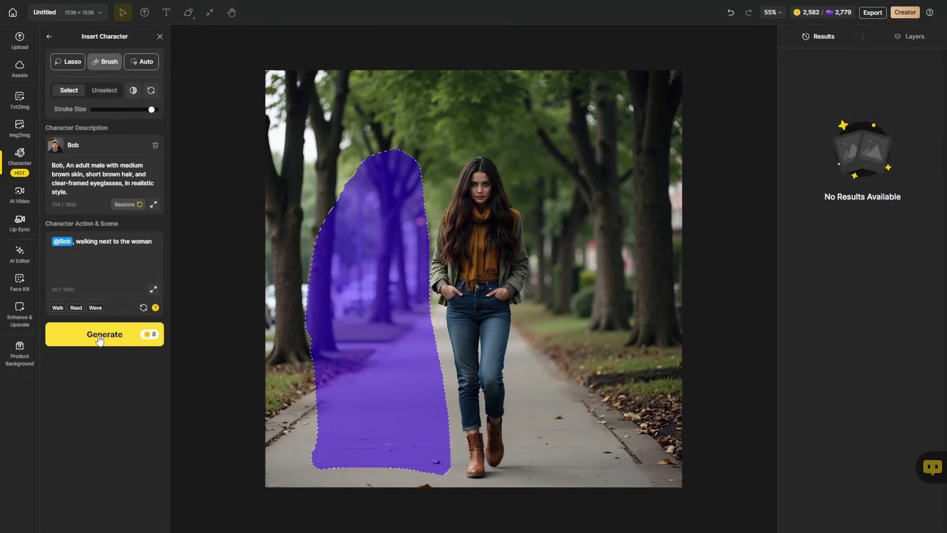
pyautogui.click(99, 335)
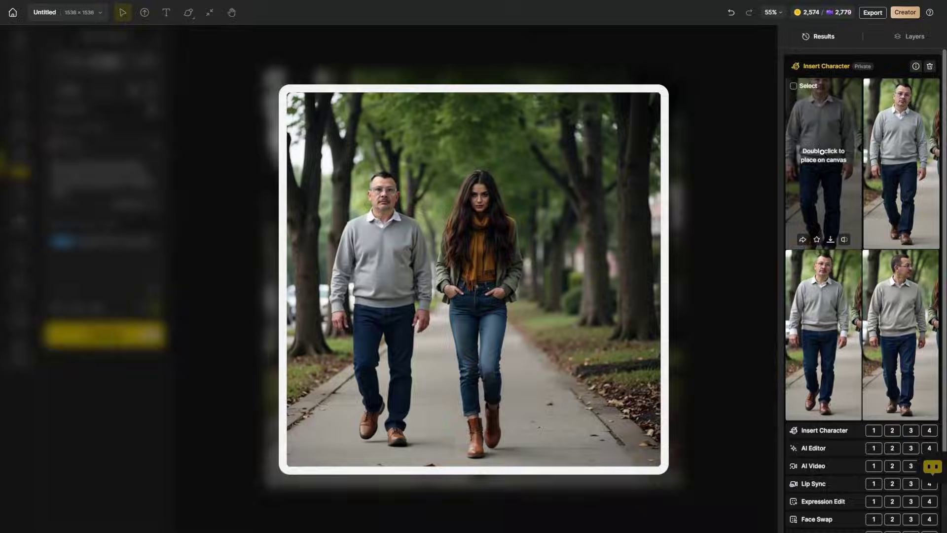